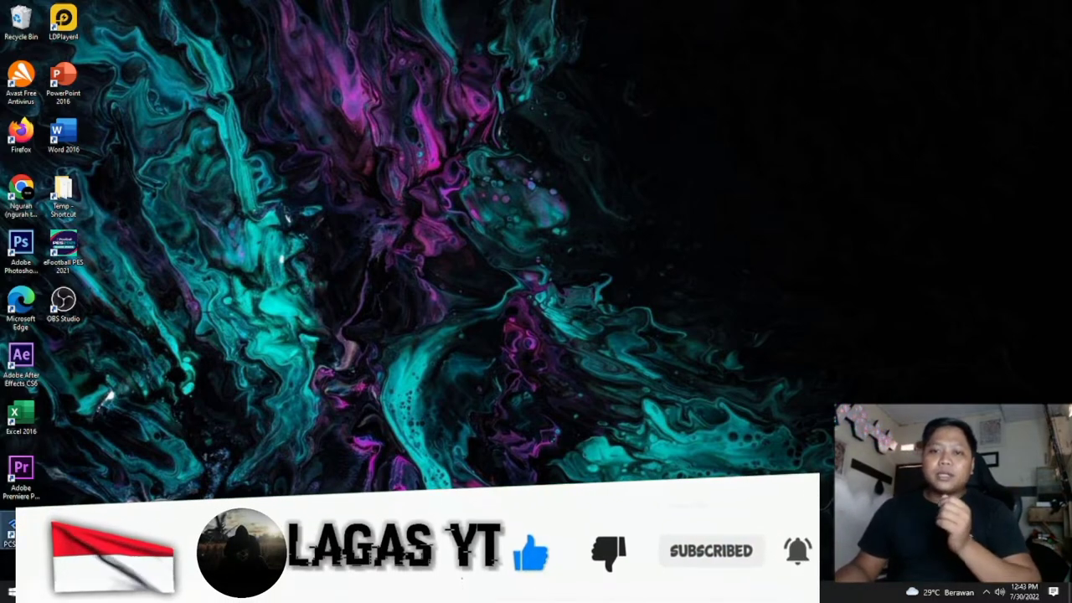
Step: Launch the PCSX2 1.4.0 emulator and open the Core GS Settings for video
double_click(19, 528)
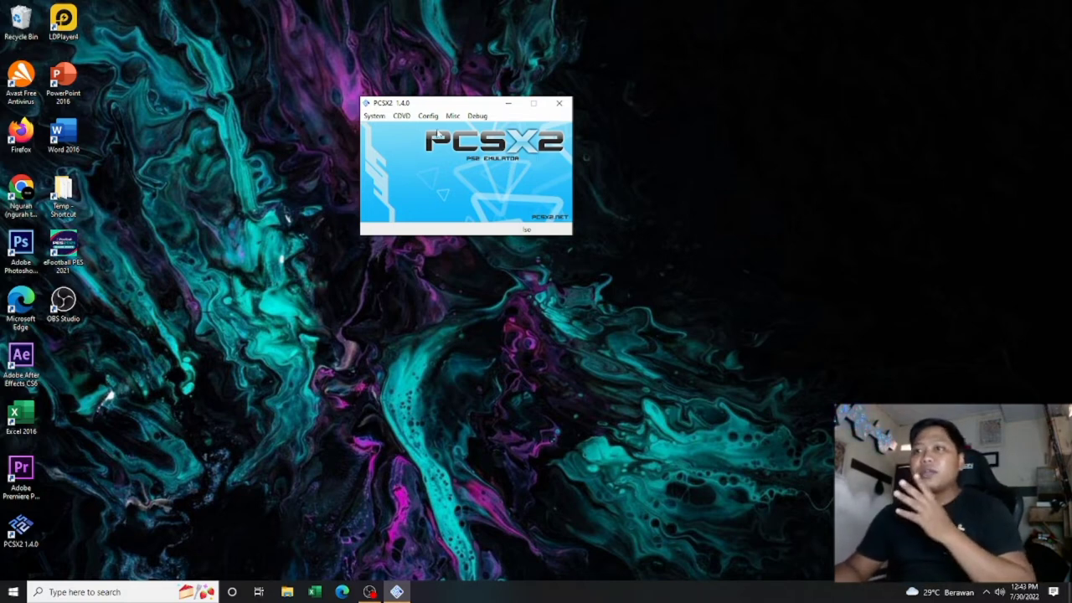
left_click(426, 116)
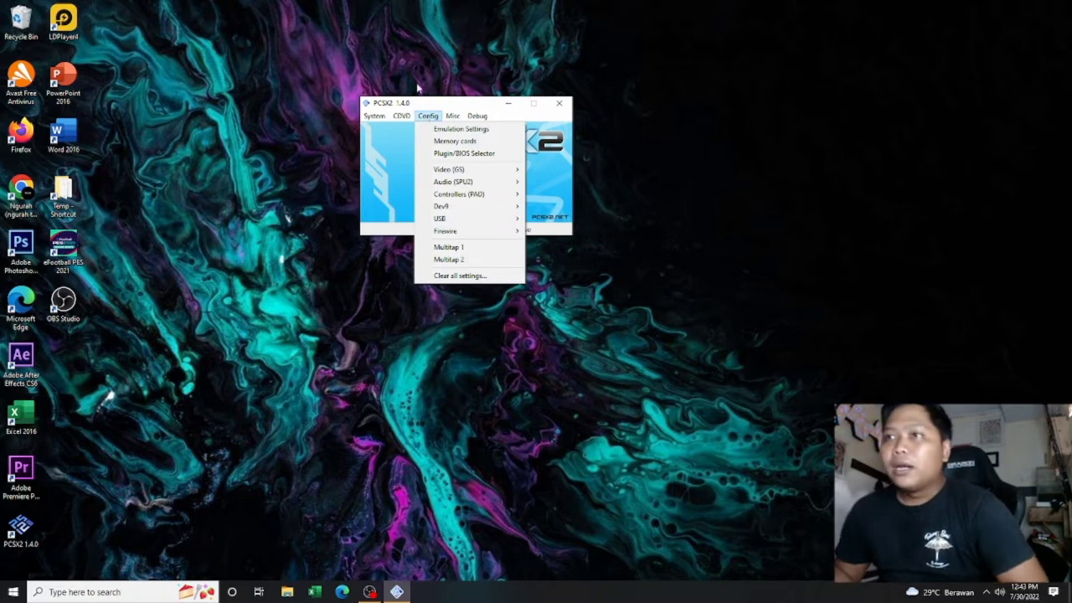
mouse_move(460, 175)
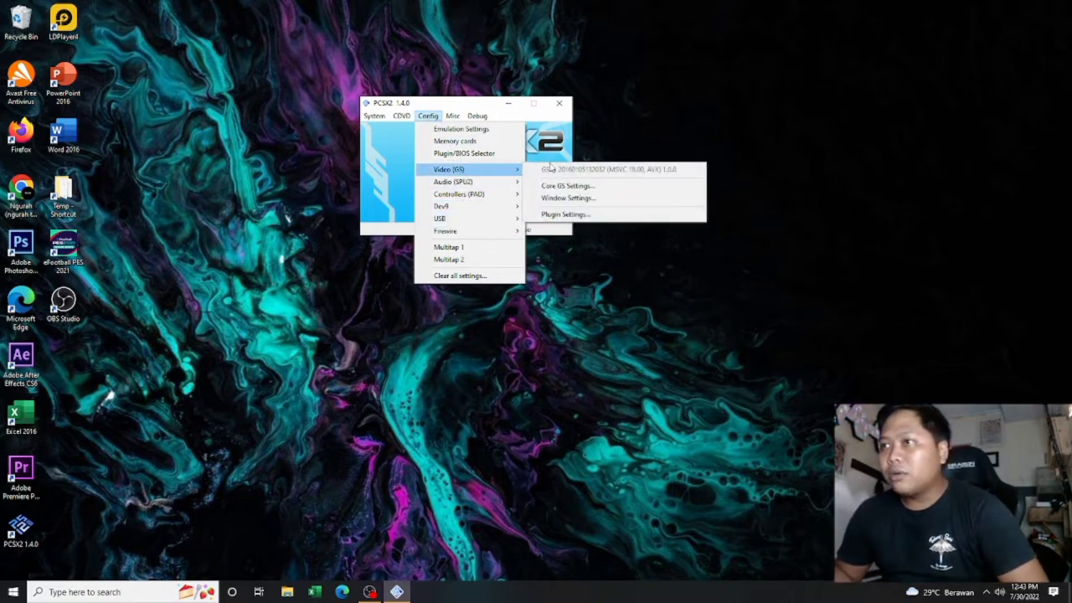
left_click(593, 187)
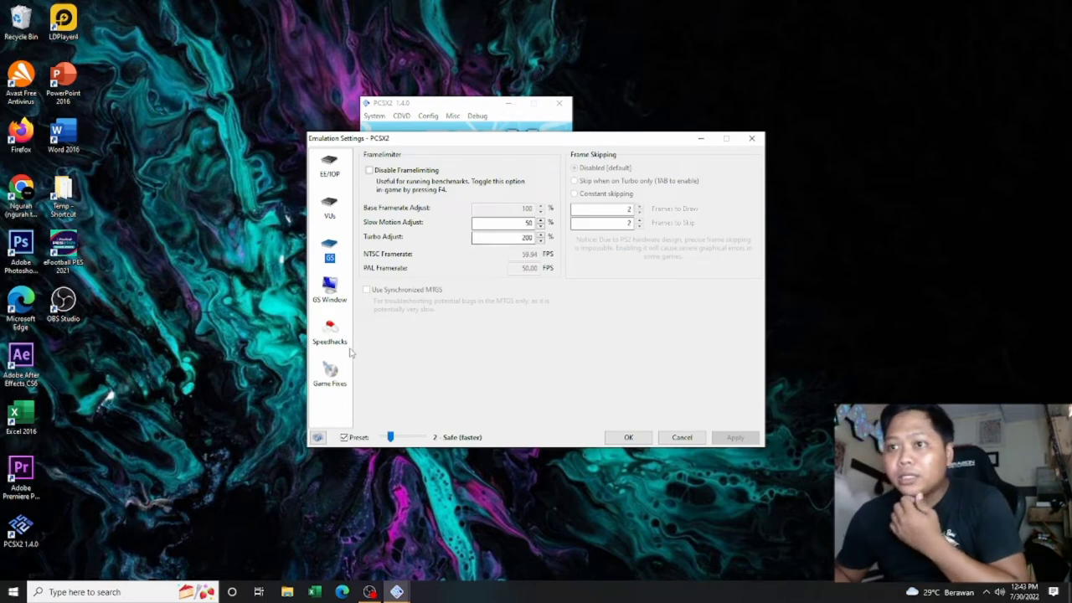
Step: Turn off the preset, set the speedhacks EE Cyclerate to 2 and VU Cycle Stealing to 3, and apply the emulation settings
left_click(339, 206)
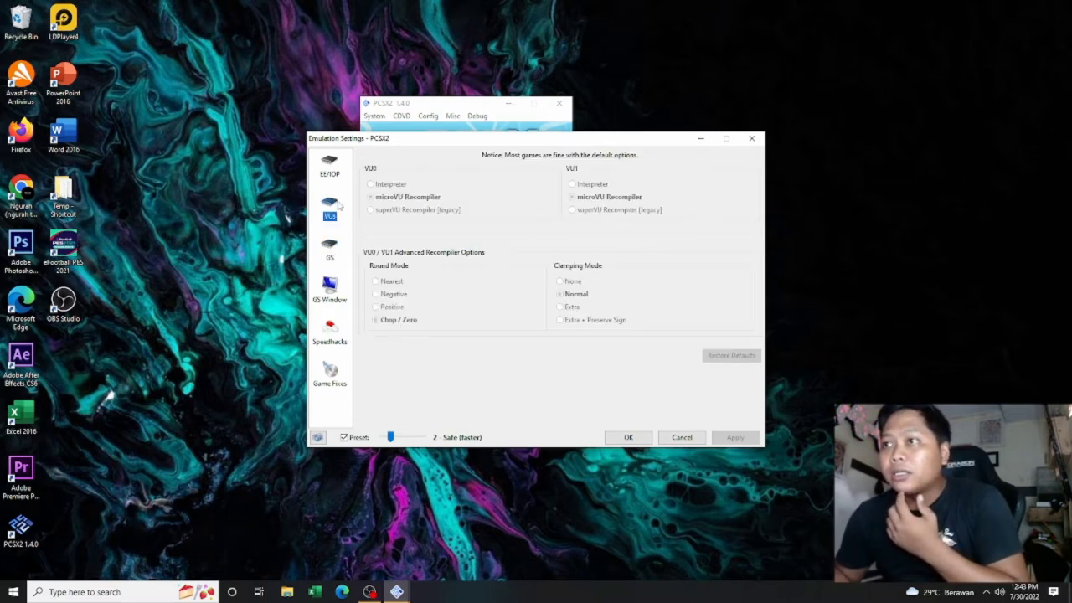
left_click(331, 251)
left_click(330, 287)
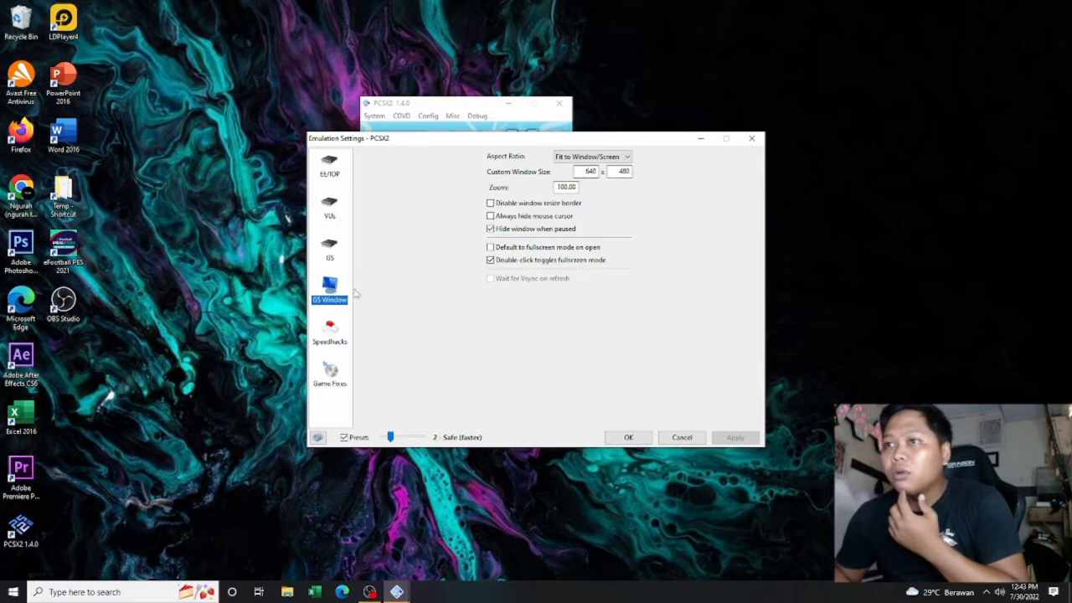
left_click(322, 333)
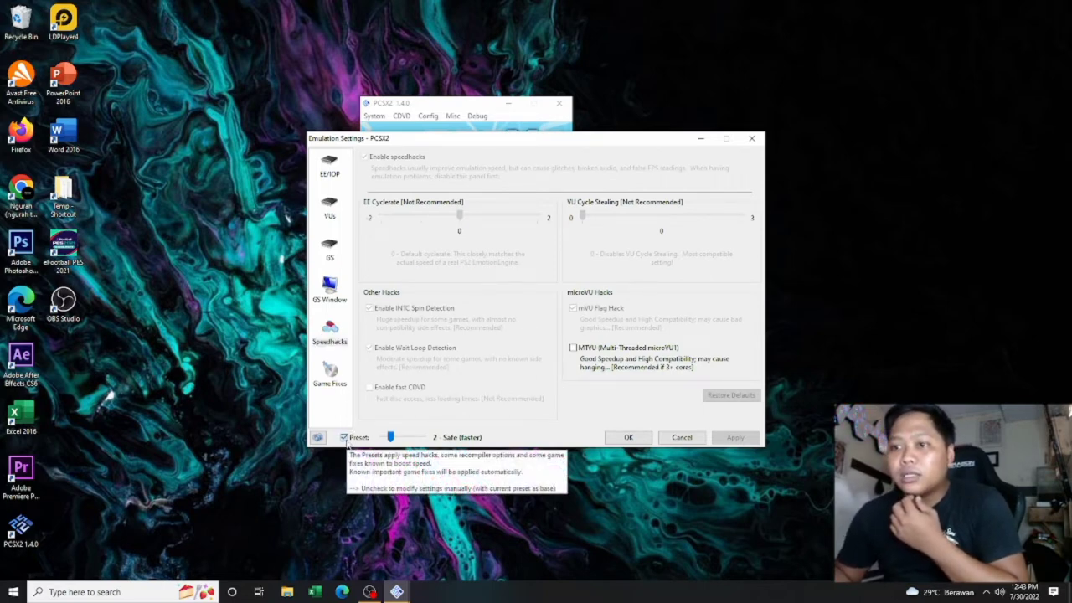
left_click(345, 439)
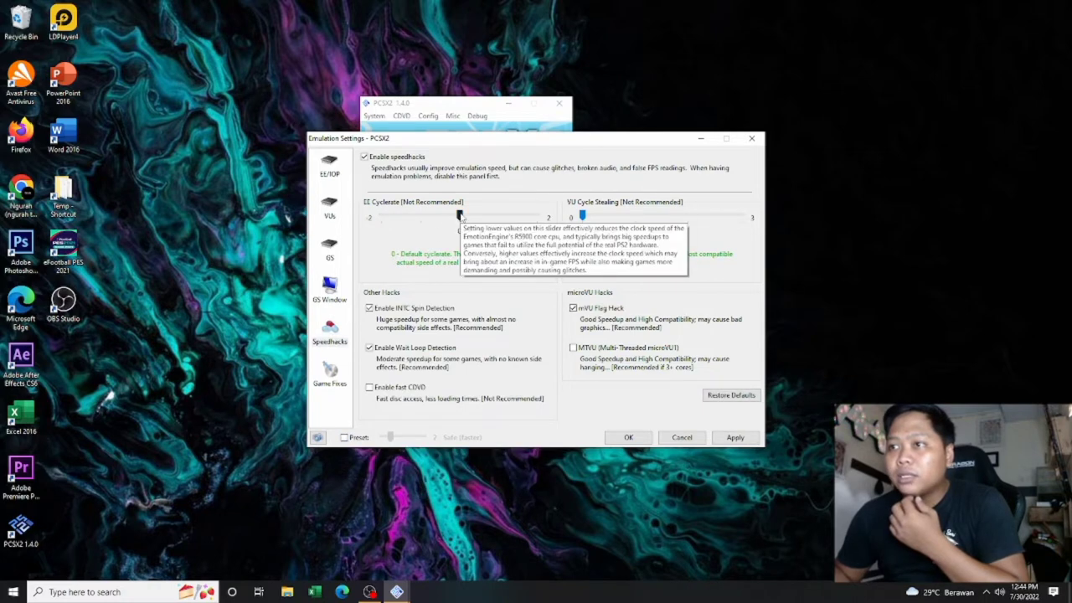
left_click_drag(460, 216, 740, 217)
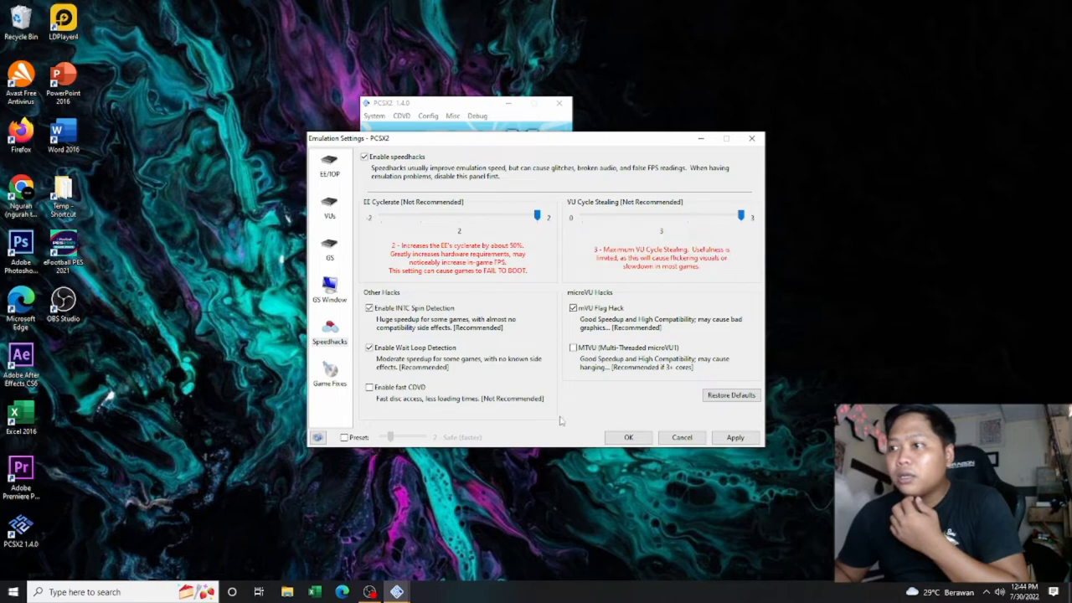
left_click(732, 440)
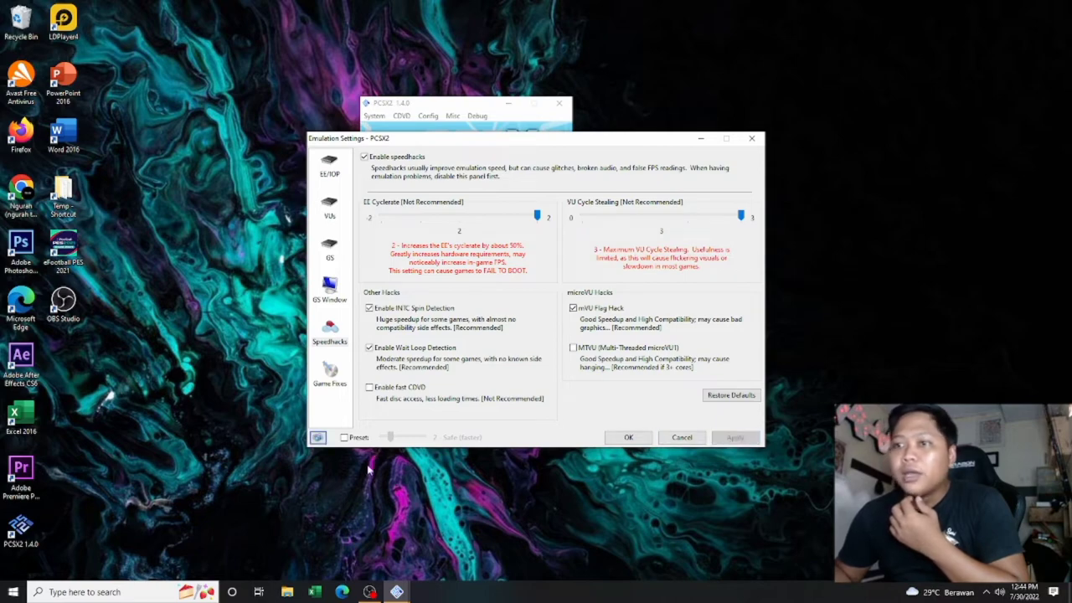
left_click(752, 138)
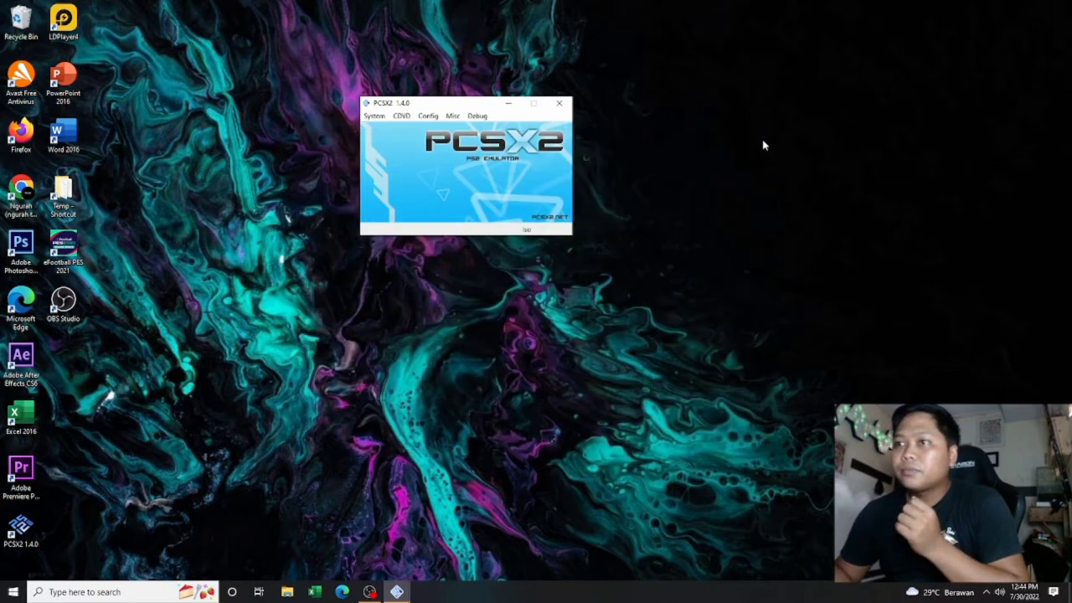
Step: Open the GSdx video plugin settings and set the internal resolution to 8x Native
left_click(428, 116)
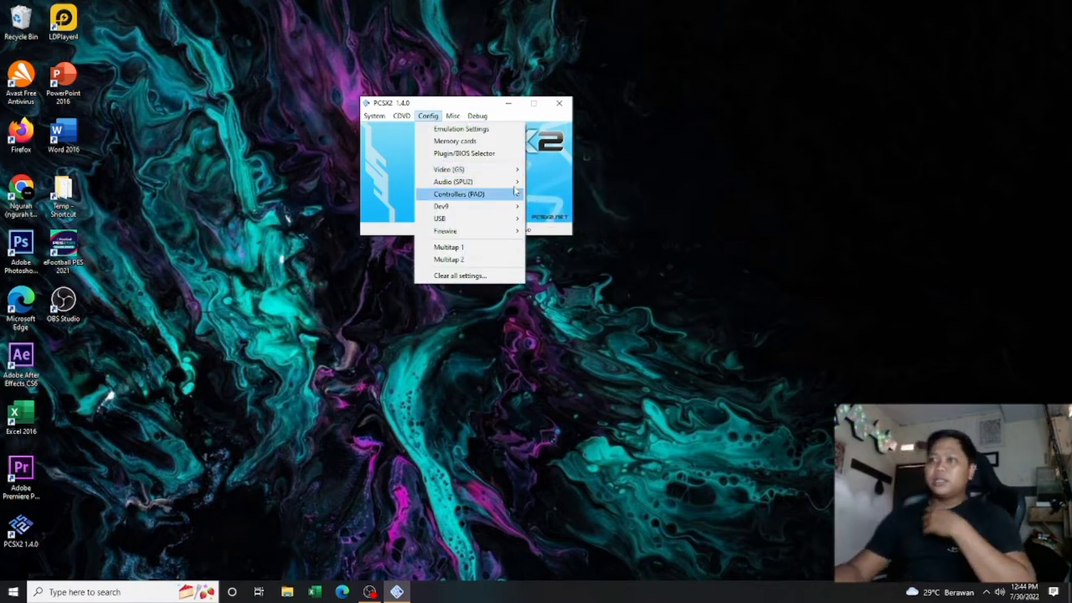
mouse_move(497, 170)
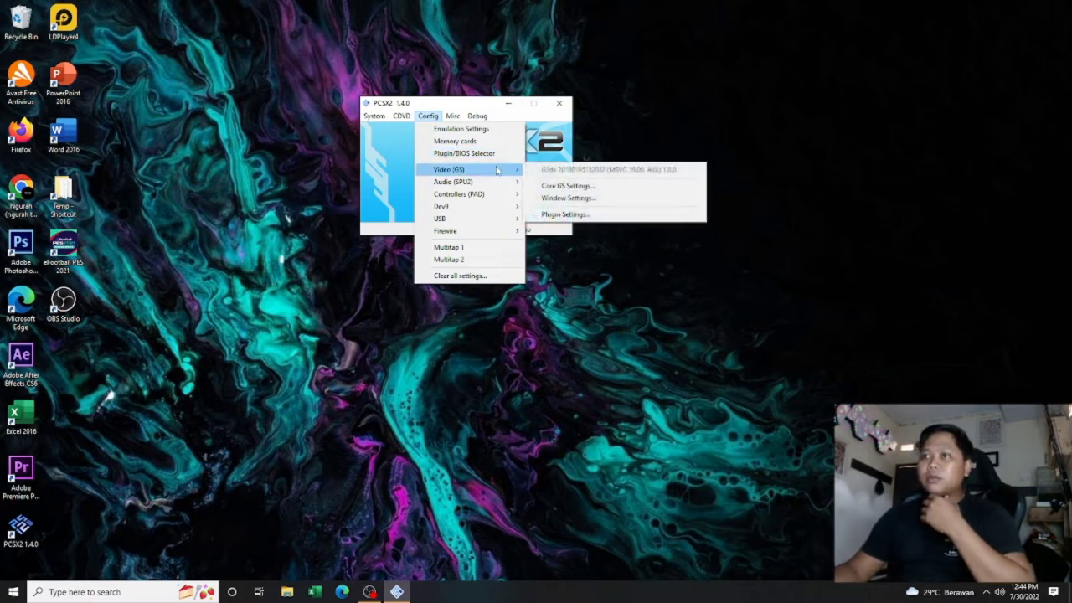
left_click(589, 214)
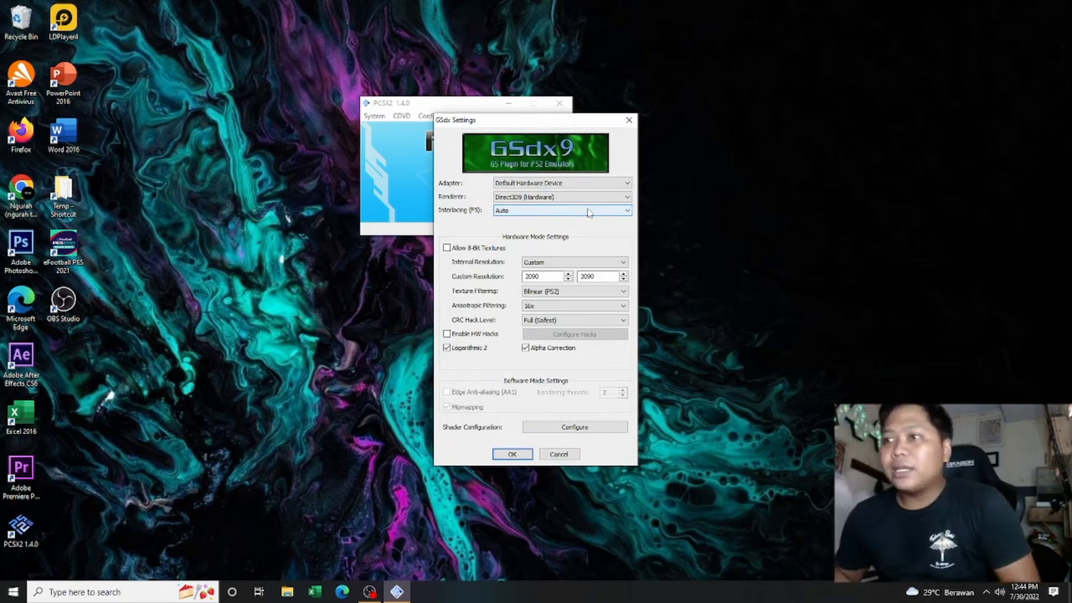
left_click(582, 262)
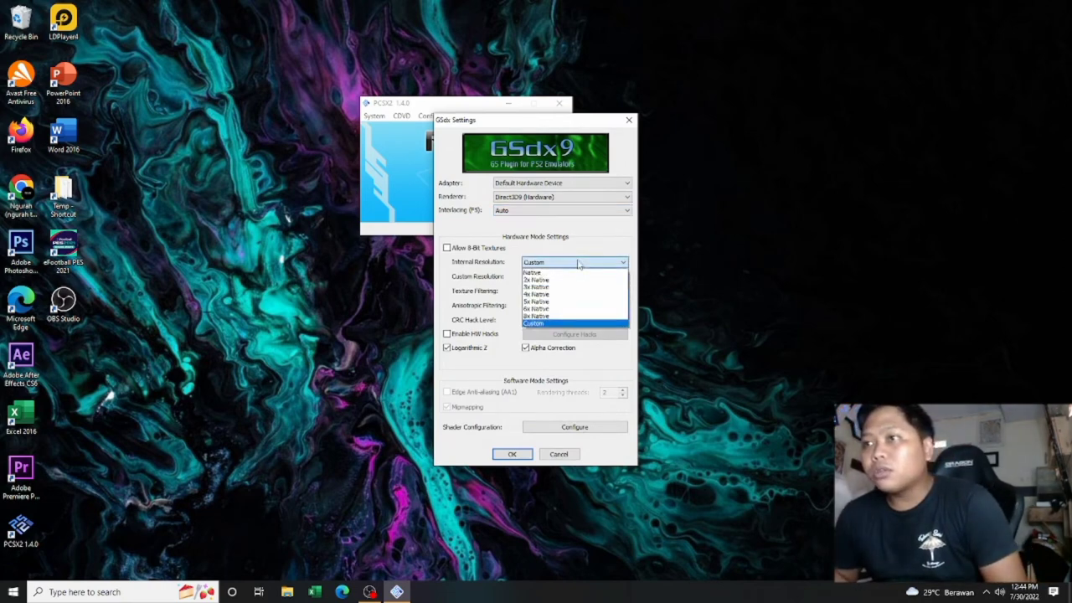
left_click(568, 308)
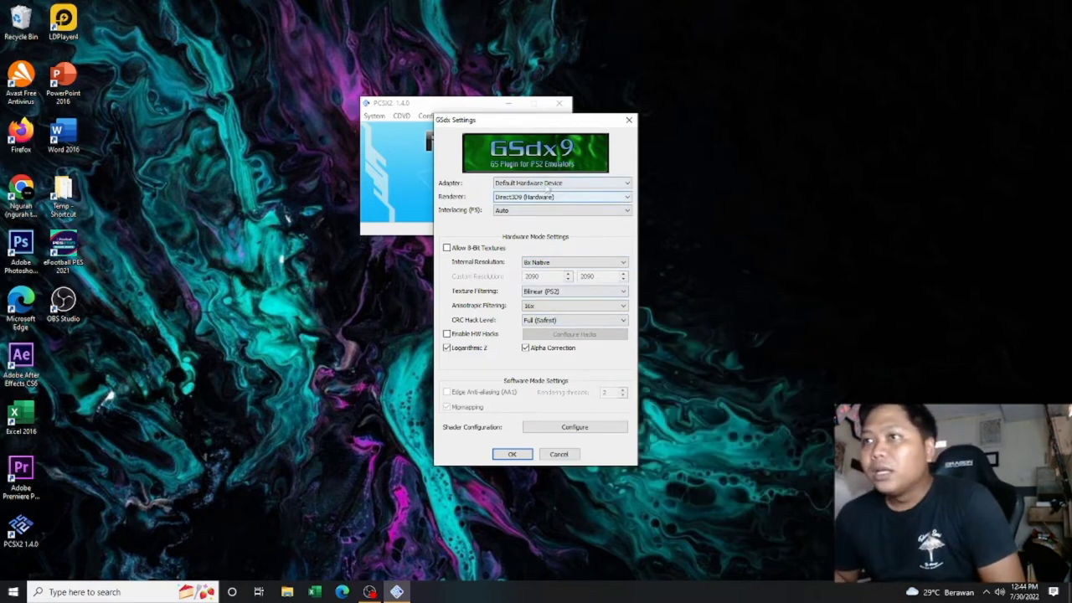
Step: Check the adapter and renderer choices, keeping Default Hardware Device and Direct3D9 (Hardware)
left_click(550, 183)
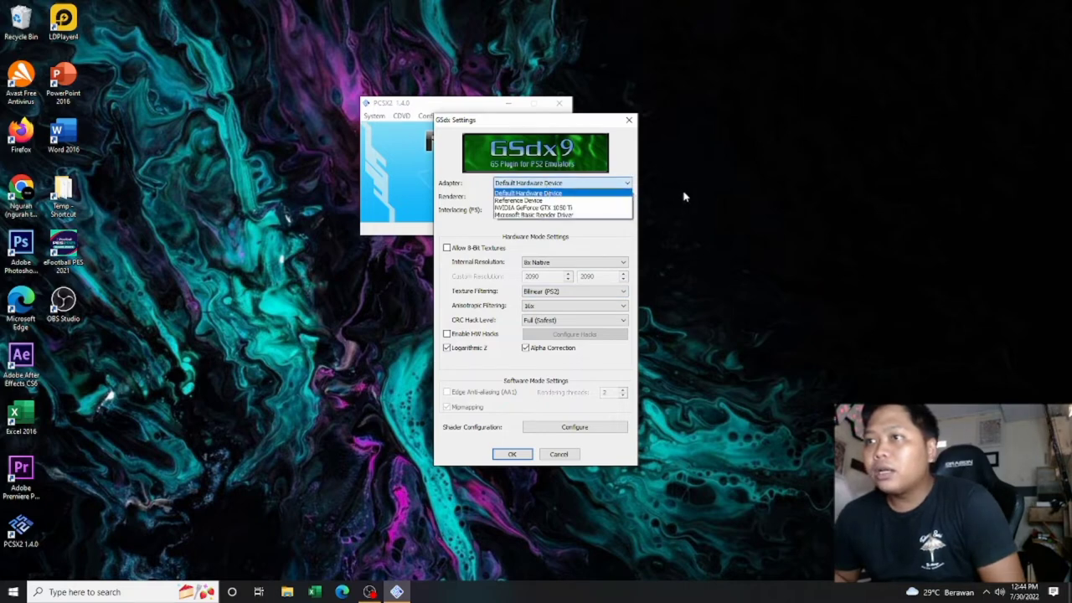
left_click(627, 193)
left_click(576, 198)
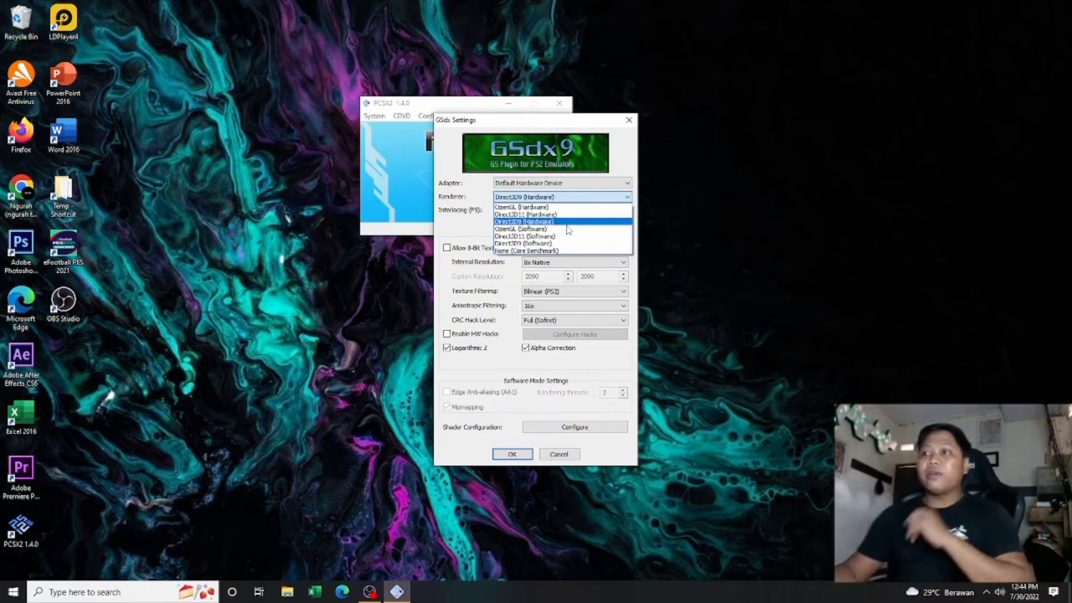
left_click(748, 250)
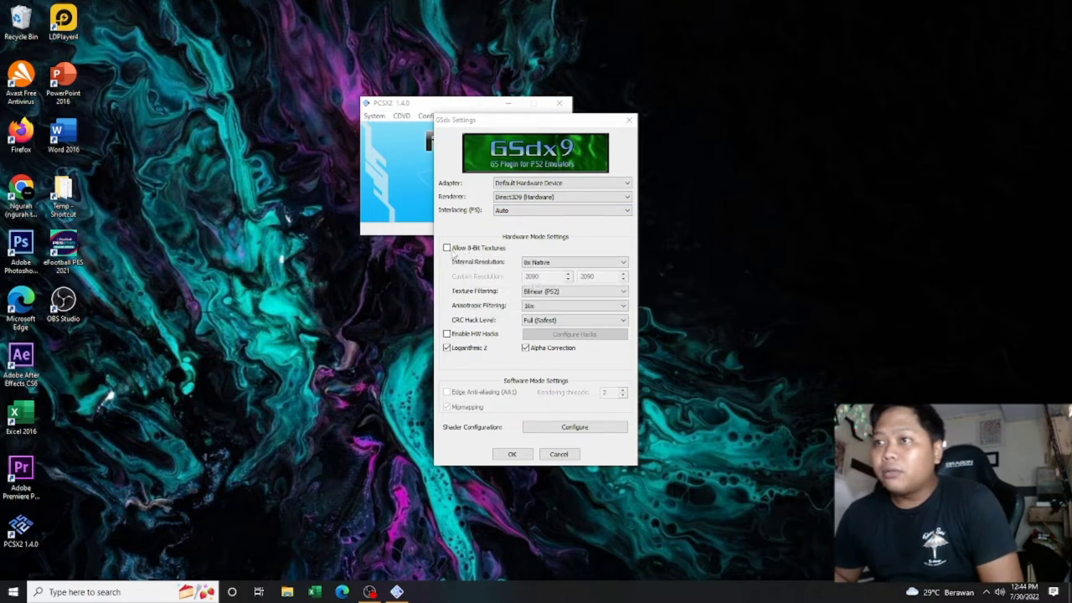
Step: Keep 8-bit textures disabled, with anisotropic filtering at 16x and texture filtering at Bilinear (PS2)
left_click(448, 250)
left_click(448, 249)
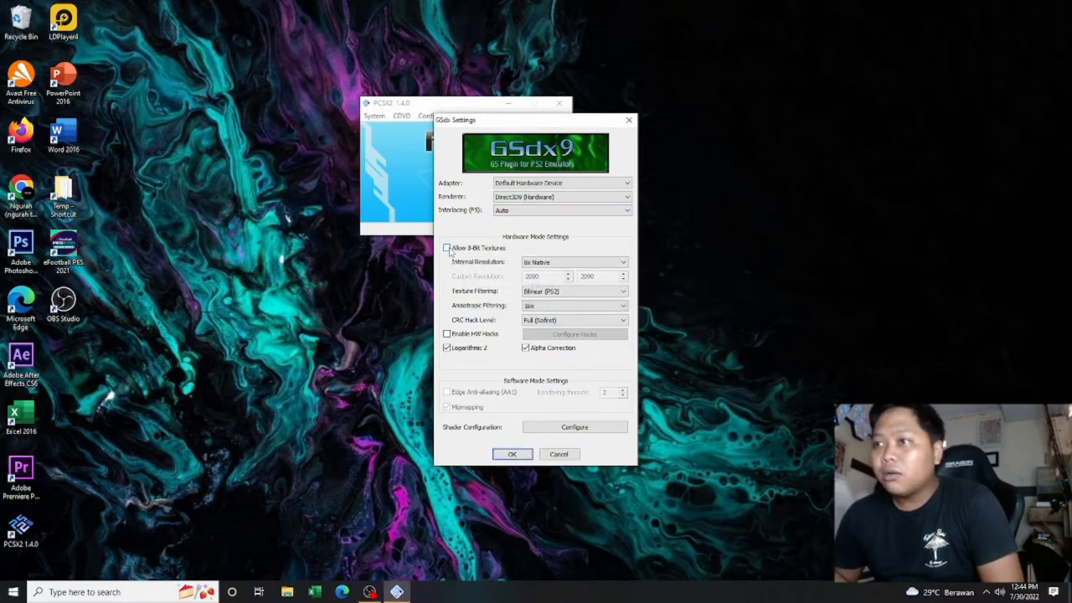
left_click(567, 306)
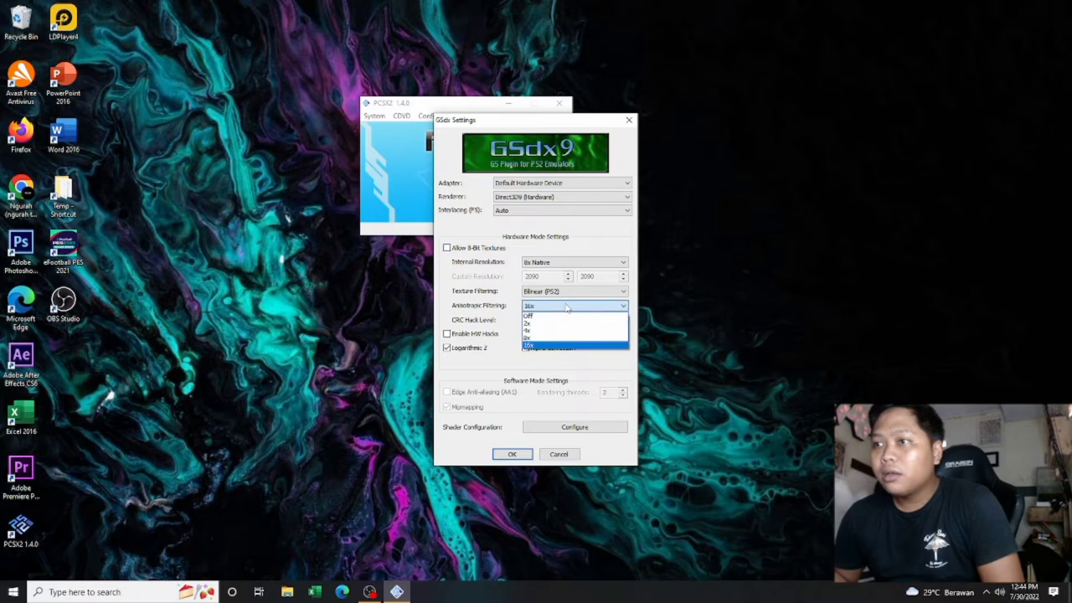
left_click(567, 307)
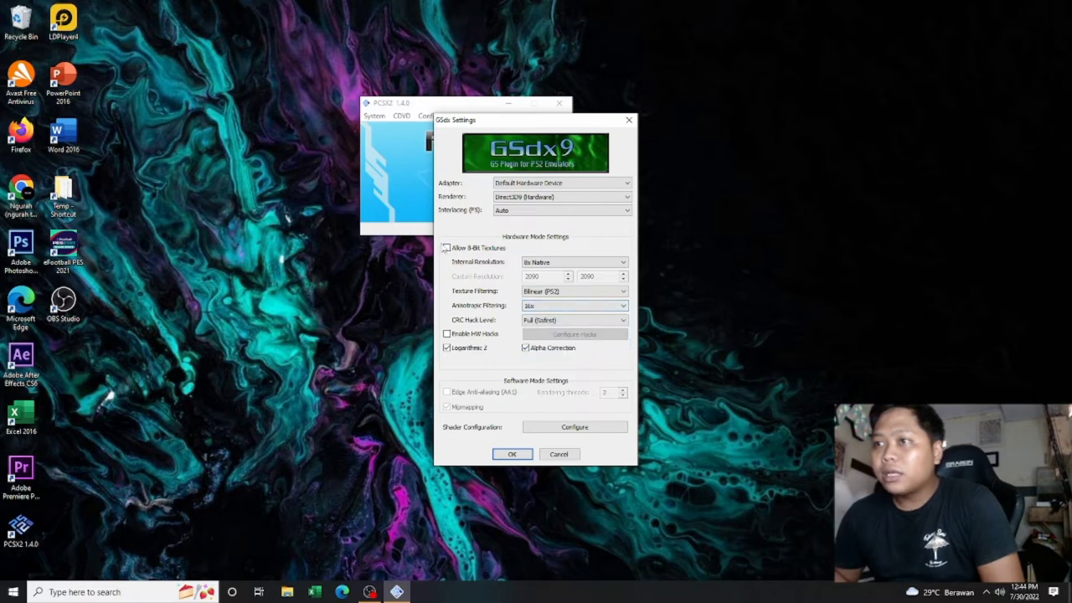
left_click(548, 291)
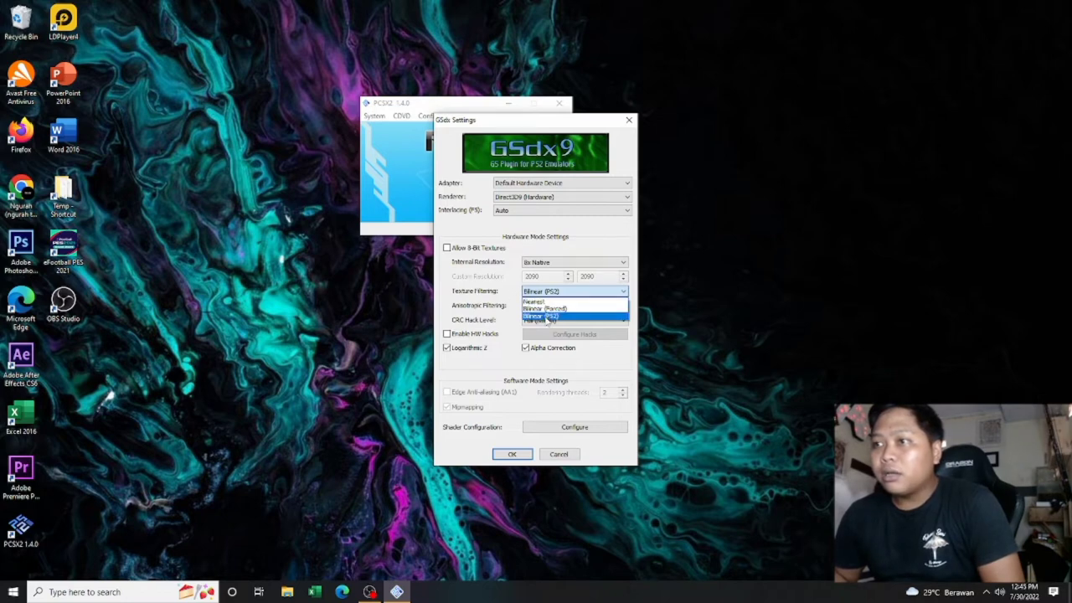
left_click(546, 316)
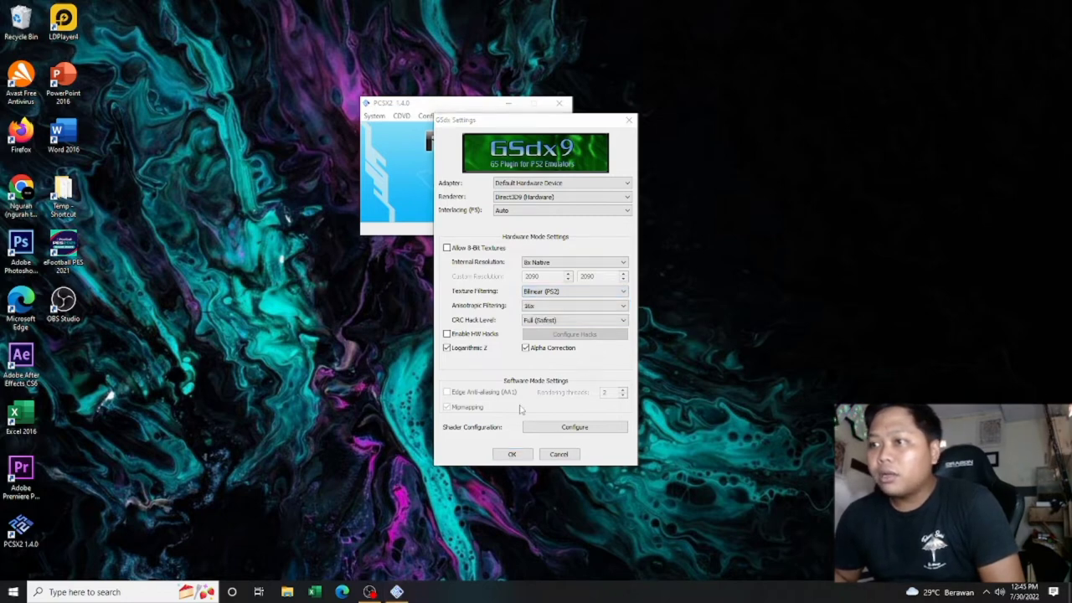
Step: Set the CRC Hack Level to Aggressive in the hardware mode settings
left_click(544, 336)
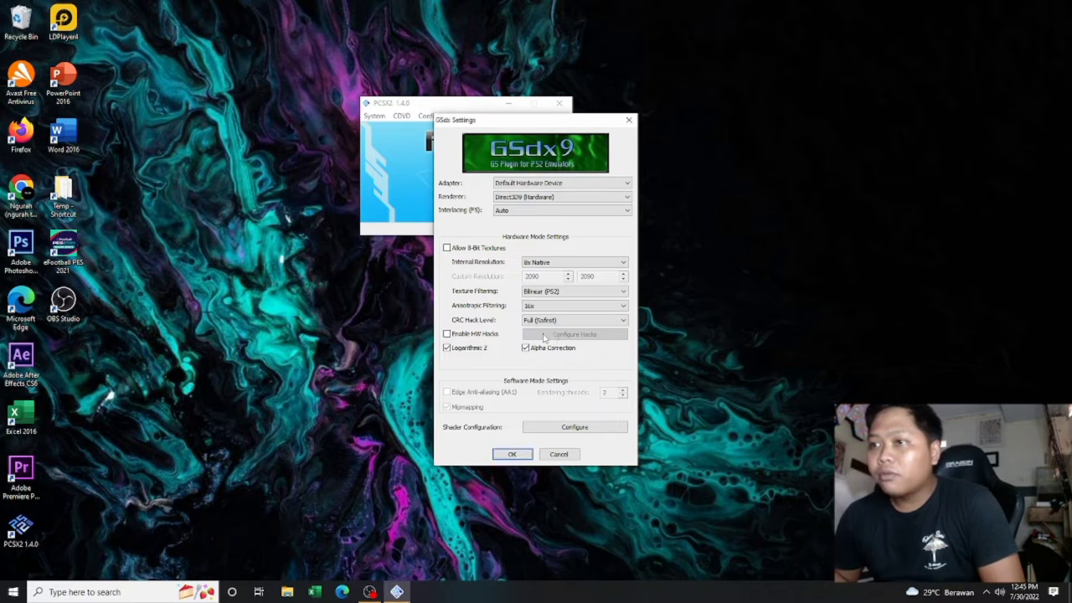
left_click(559, 322)
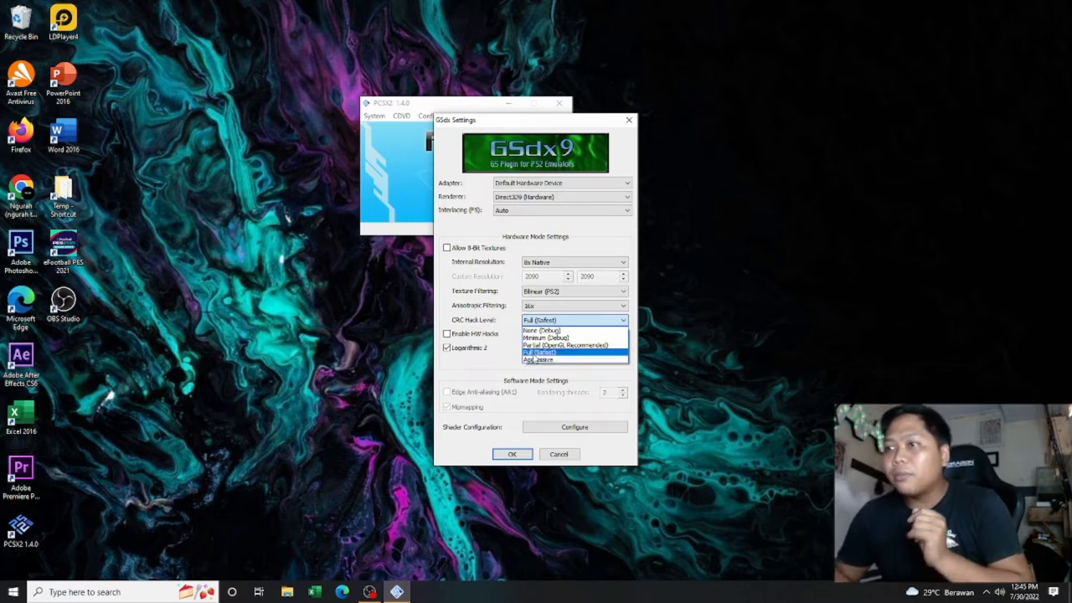
left_click(539, 359)
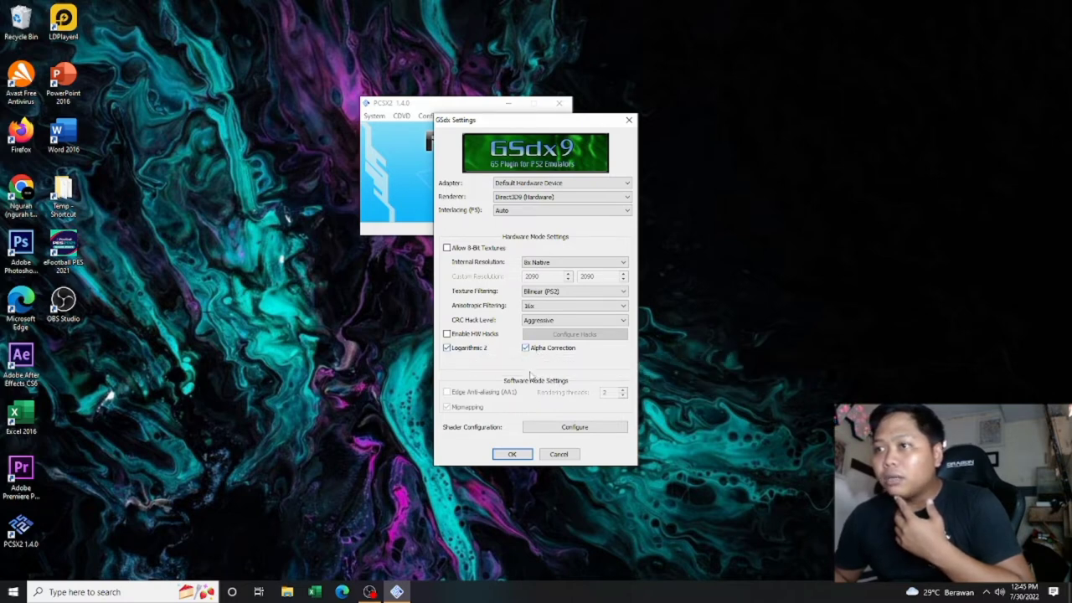
Step: Enable HW Hacks and inspect the hacks configuration without changing its options
left_click(453, 336)
left_click(547, 334)
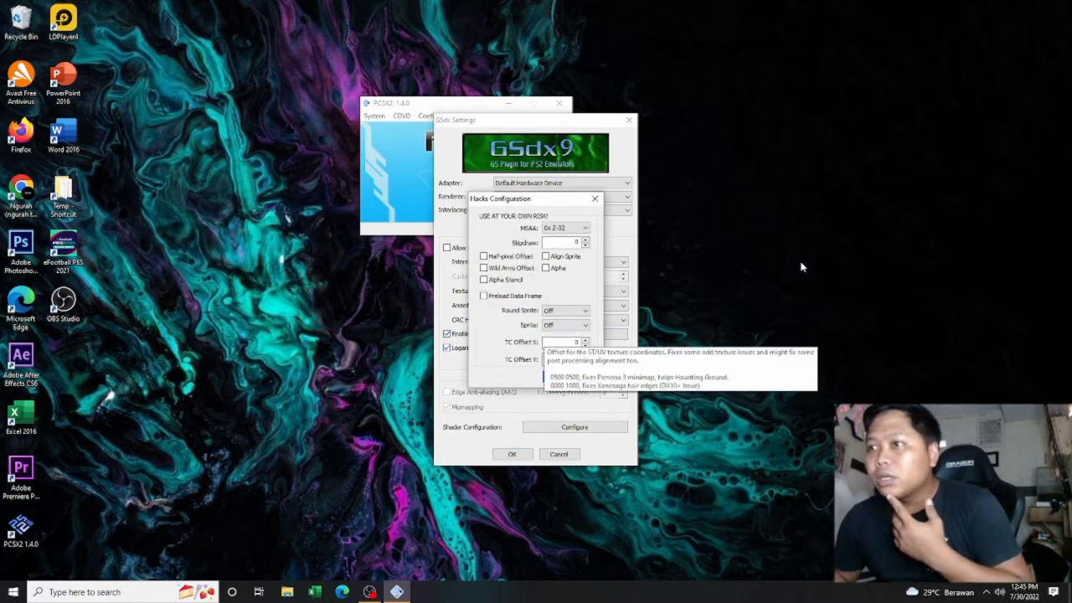
left_click(595, 199)
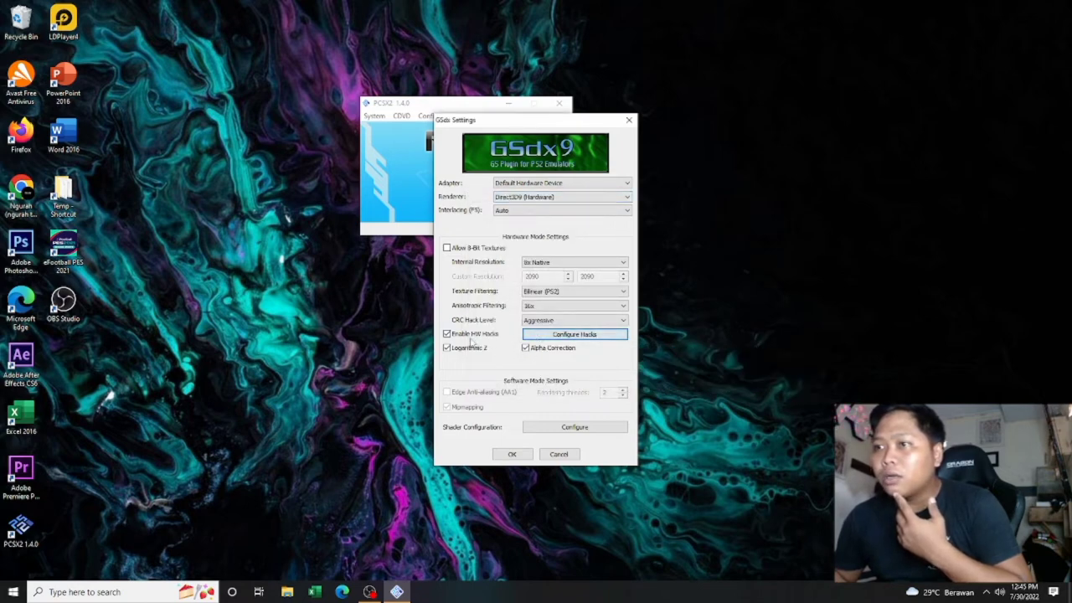
left_click(448, 335)
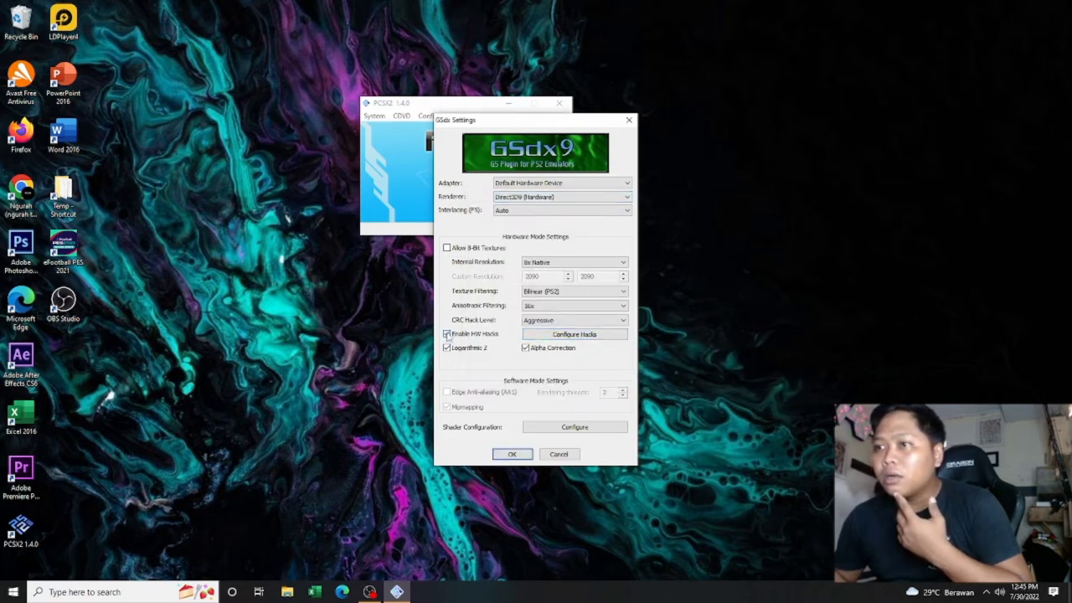
Step: Open the shader configuration and adjust the Shade Boost brightness, trying 45 and settling on 65
left_click(596, 427)
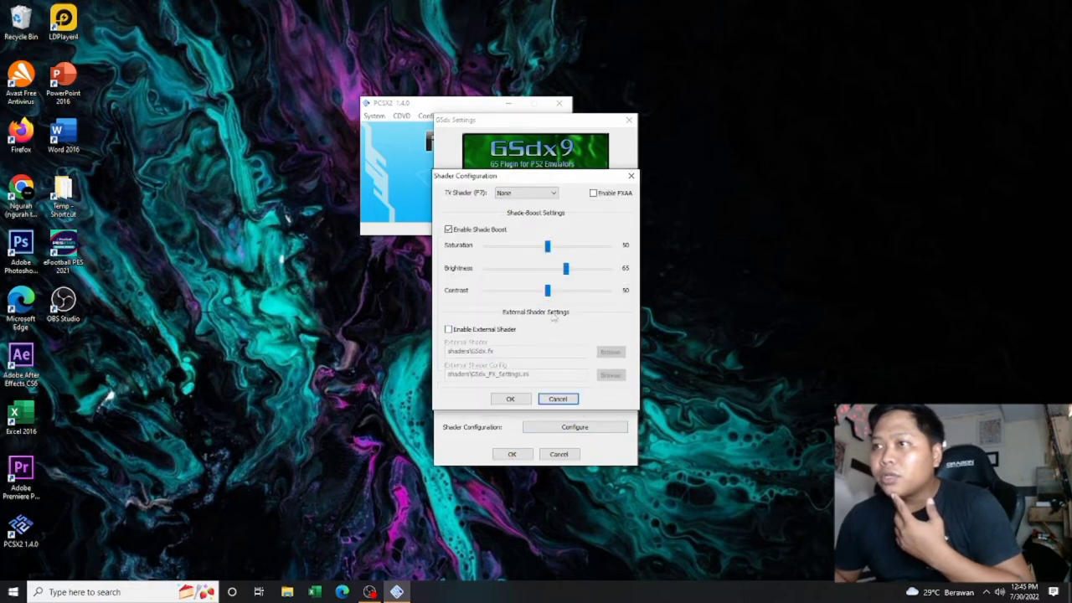
left_click(541, 270)
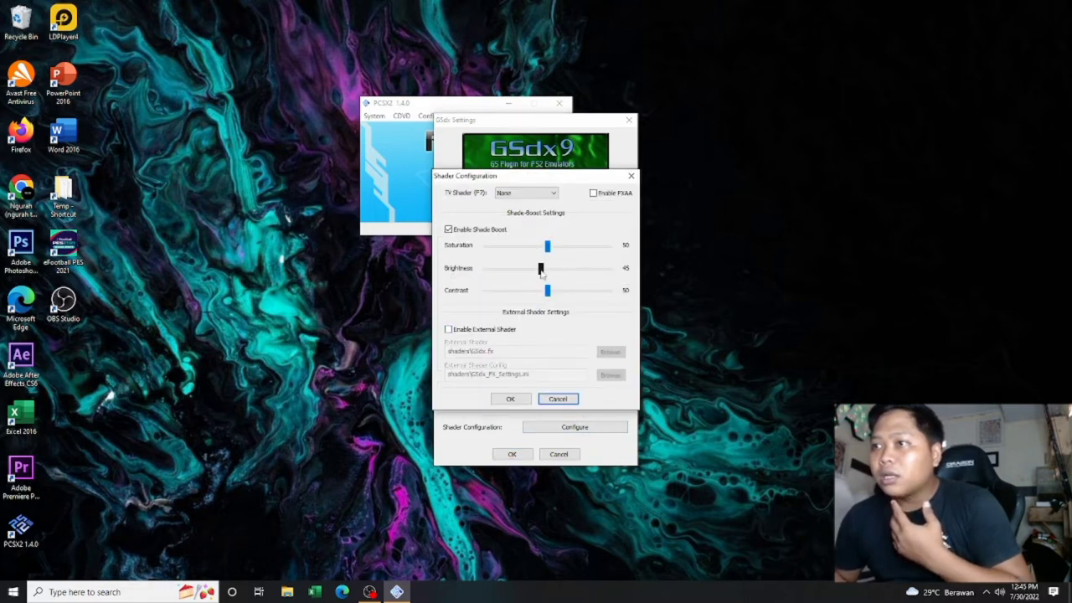
left_click(546, 271)
left_click(548, 273)
left_click(549, 272)
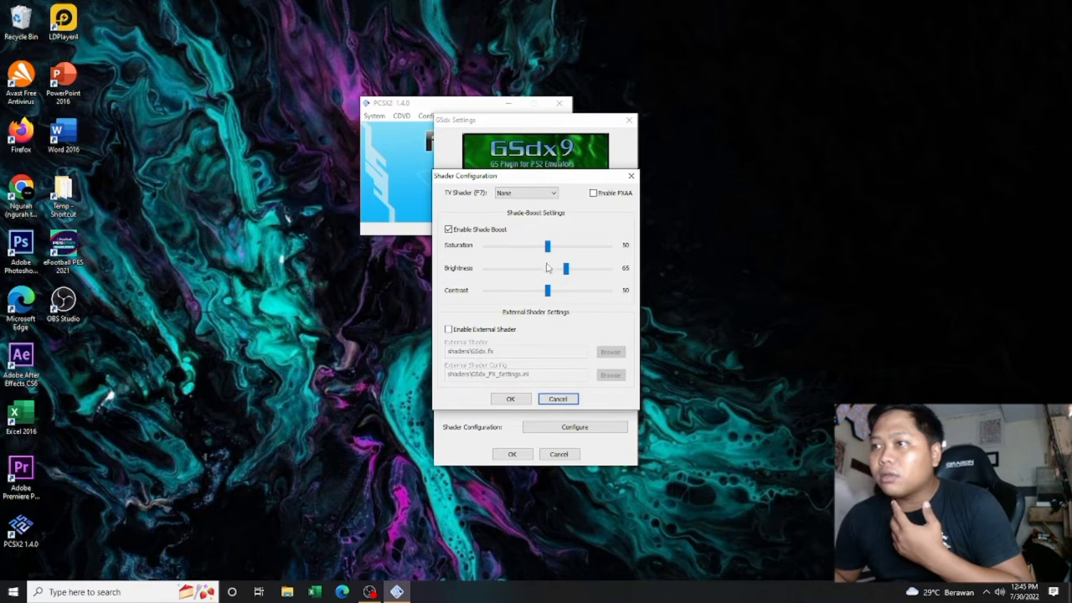
left_click(546, 271)
left_click(554, 273)
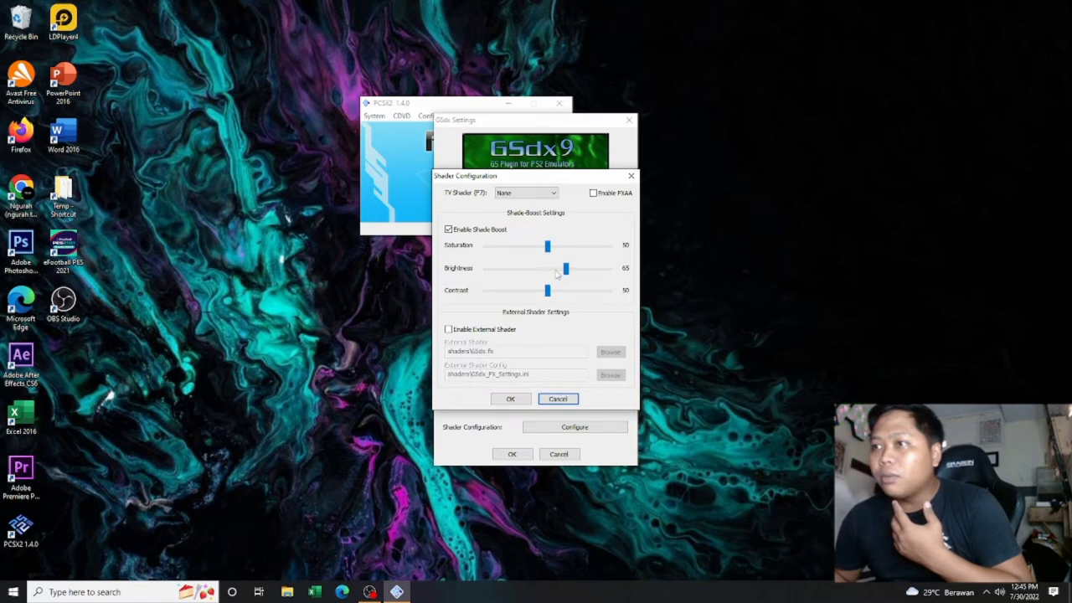
left_click(558, 273)
left_click(529, 273)
left_click(536, 273)
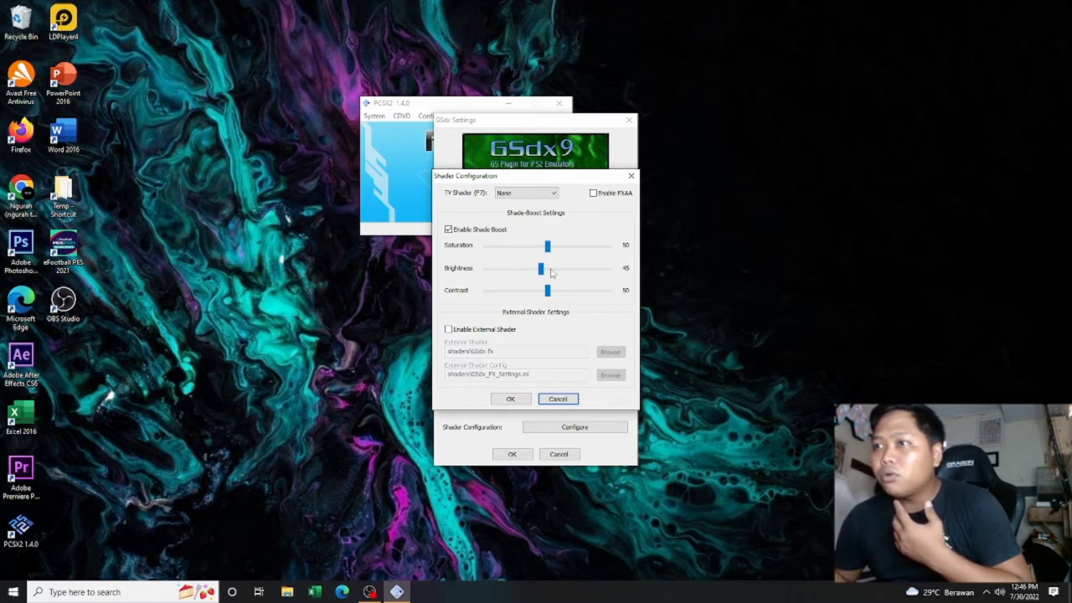
left_click(551, 273)
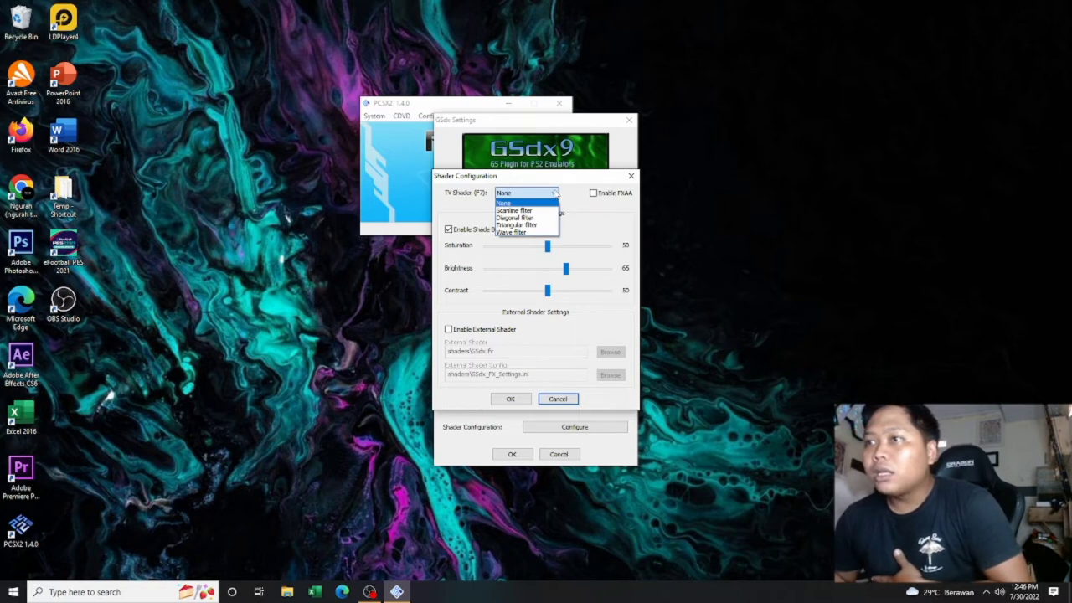
Step: Set the TV shader to Scanline filter and enable FXAA
left_click(542, 213)
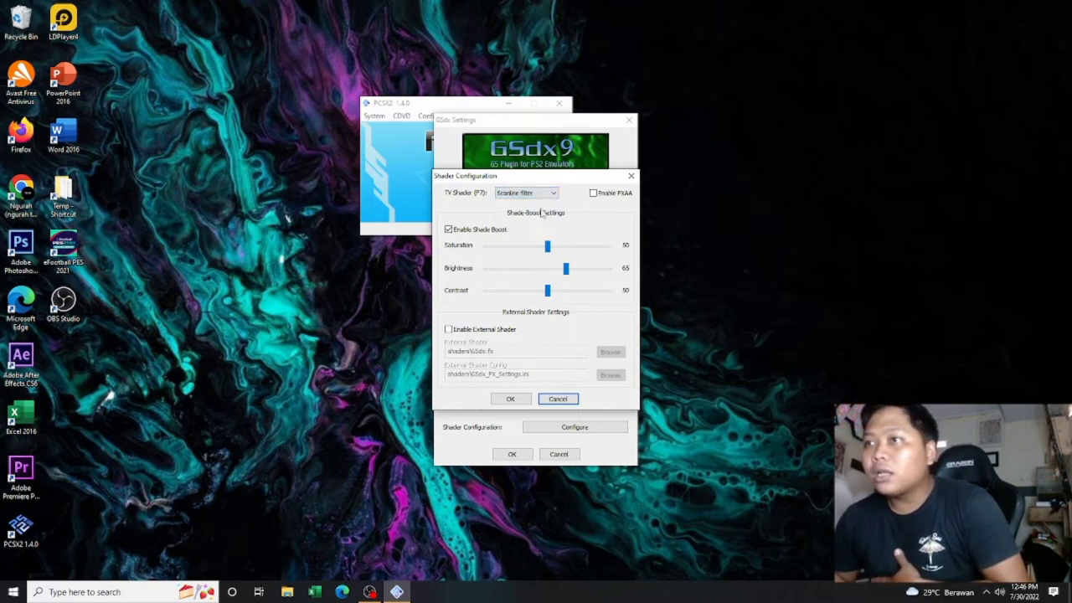
left_click(543, 193)
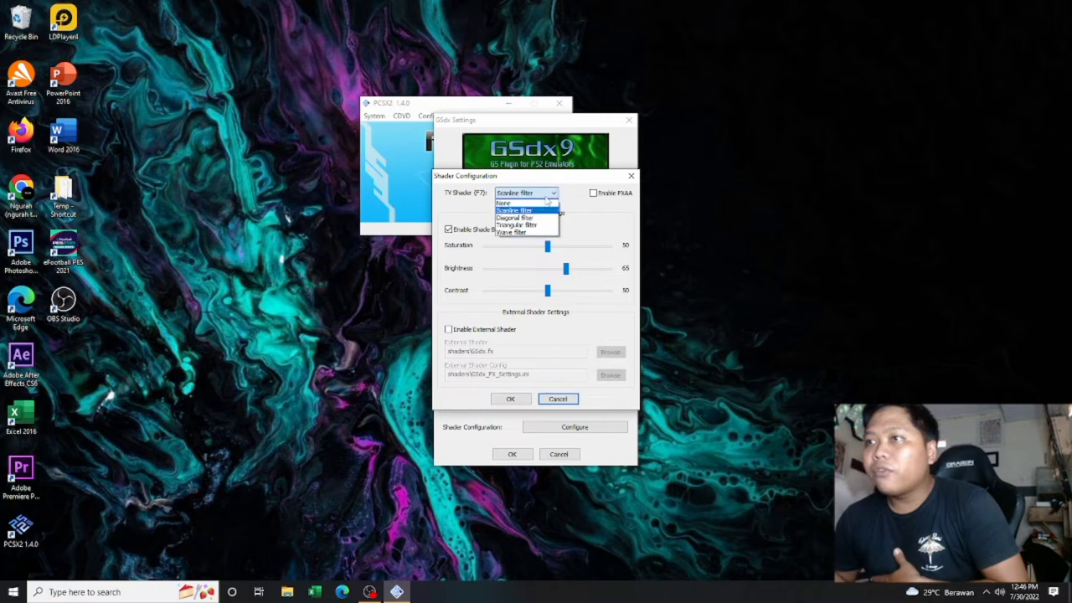
left_click(541, 211)
left_click(545, 194)
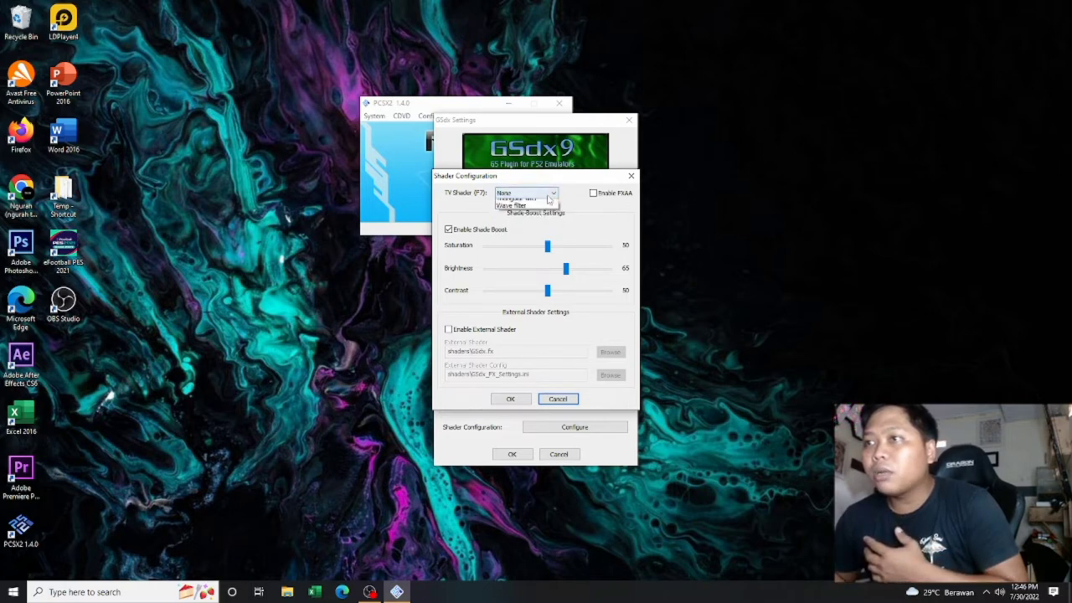
left_click(549, 214)
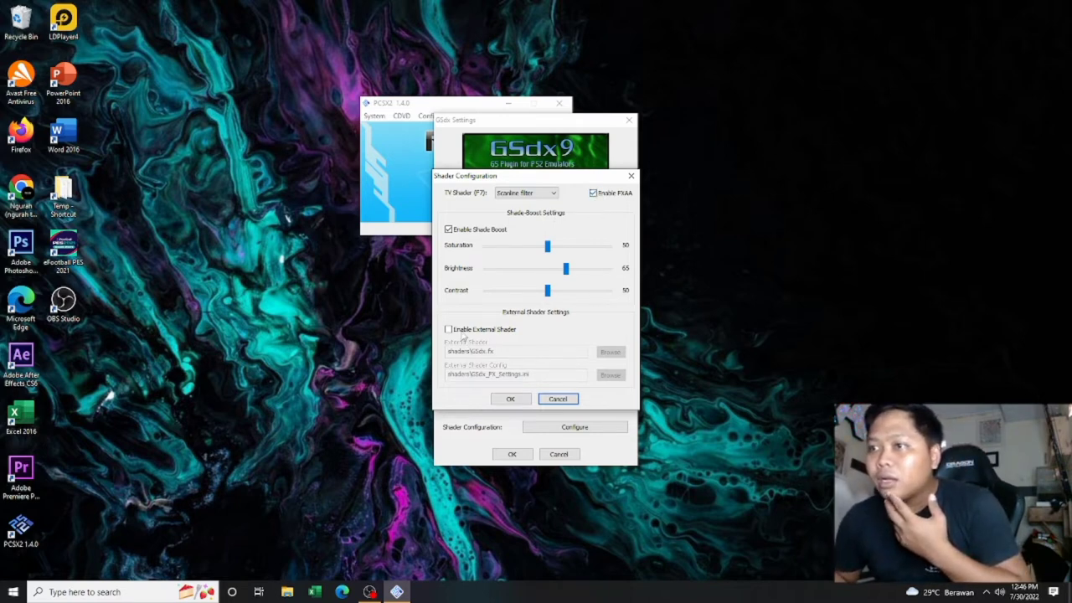
Step: Leave the external shader disabled and accept both the shader configuration and the GSdx settings
left_click(449, 329)
left_click(450, 330)
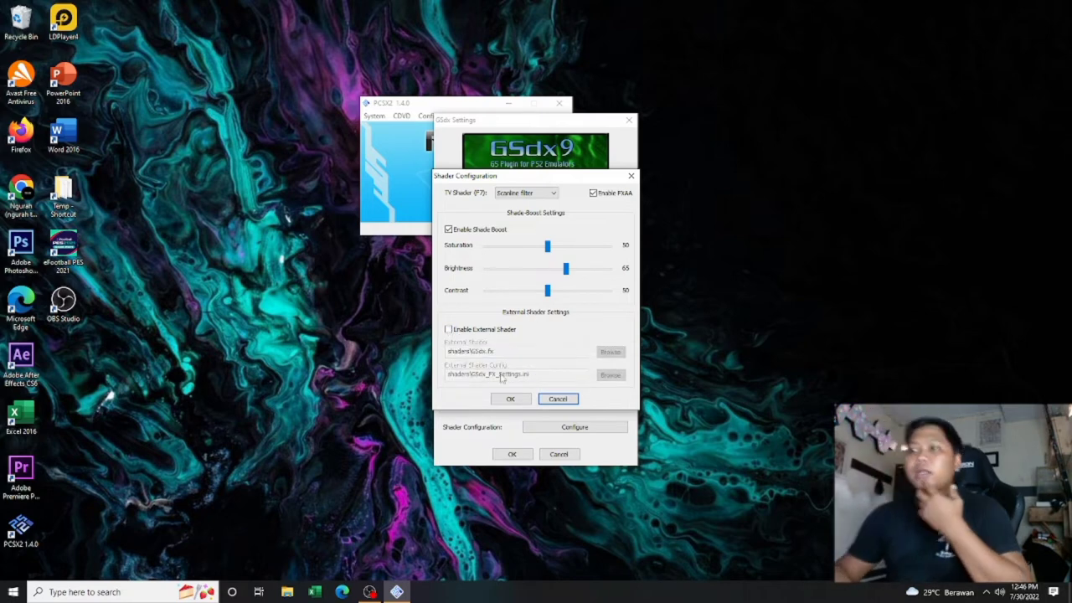
left_click(510, 400)
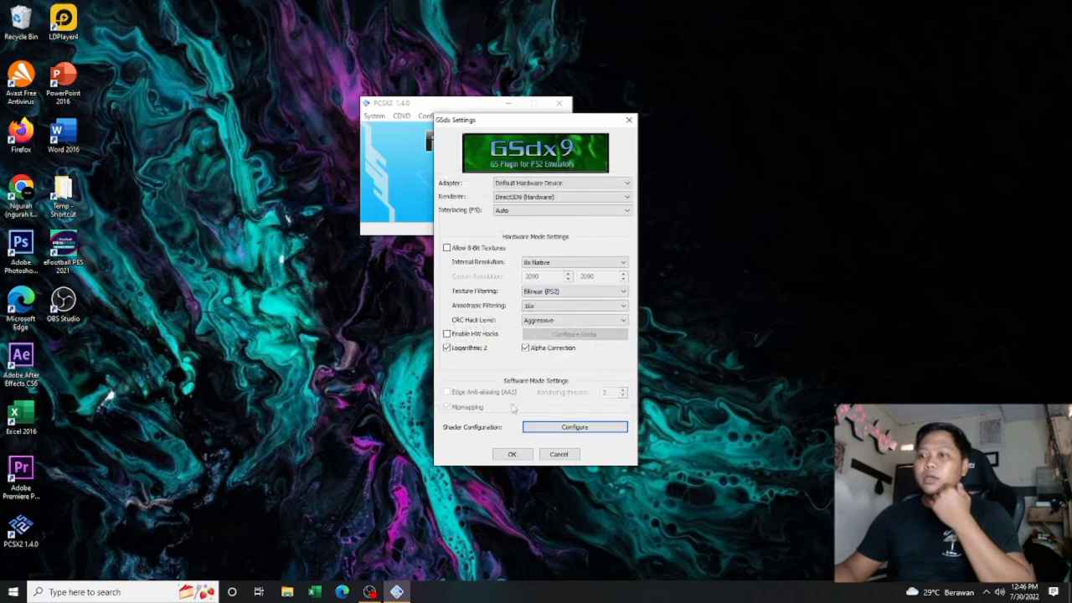
left_click(513, 456)
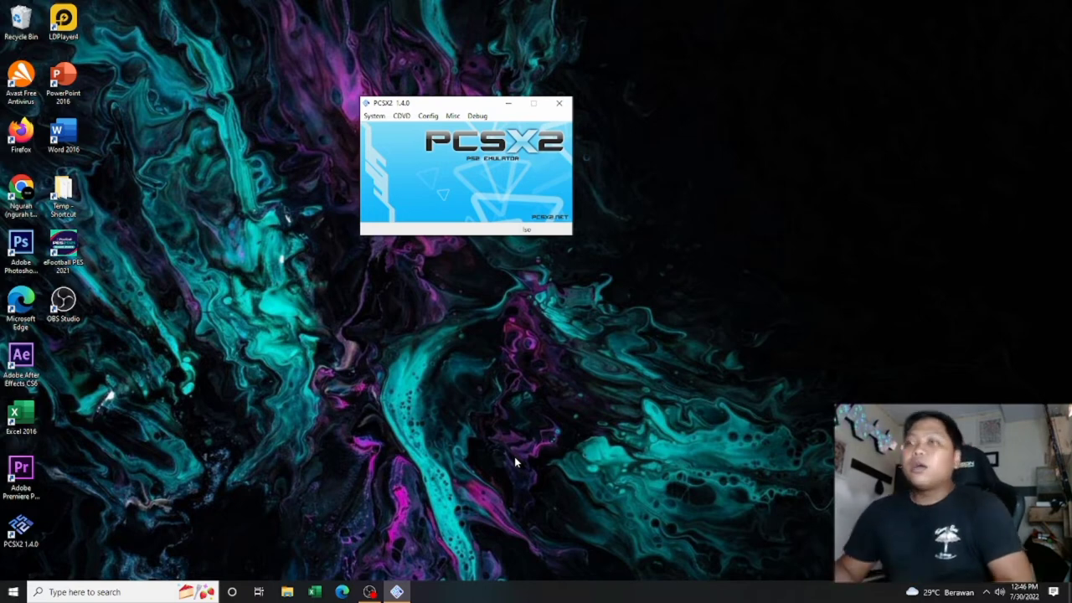
Step: Open the GS window settings and check the aspect ratio choices, keeping Fit to Window/Screen
left_click(428, 115)
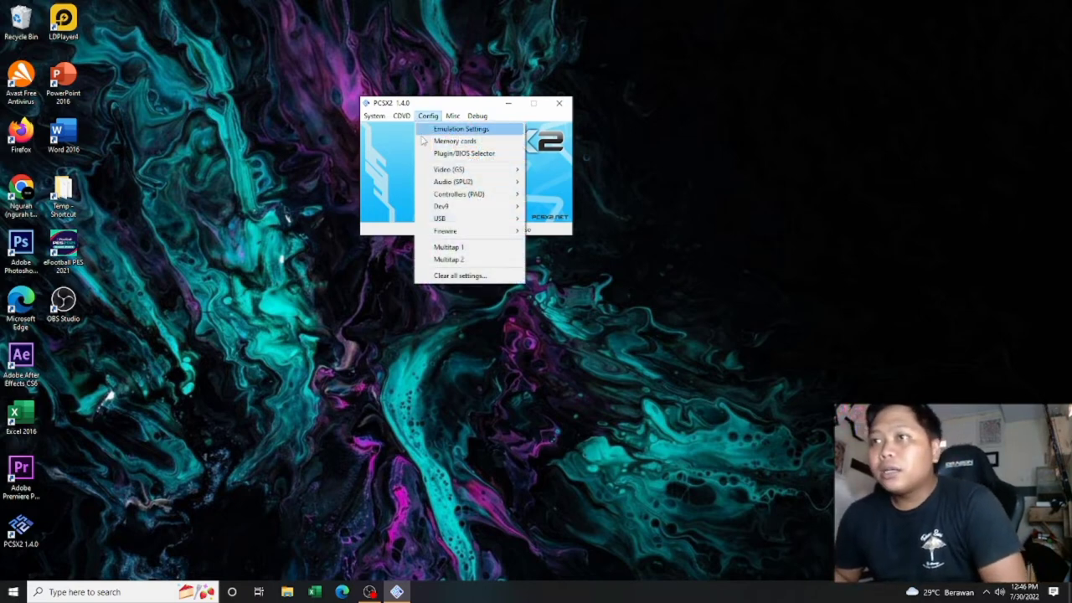
mouse_move(445, 173)
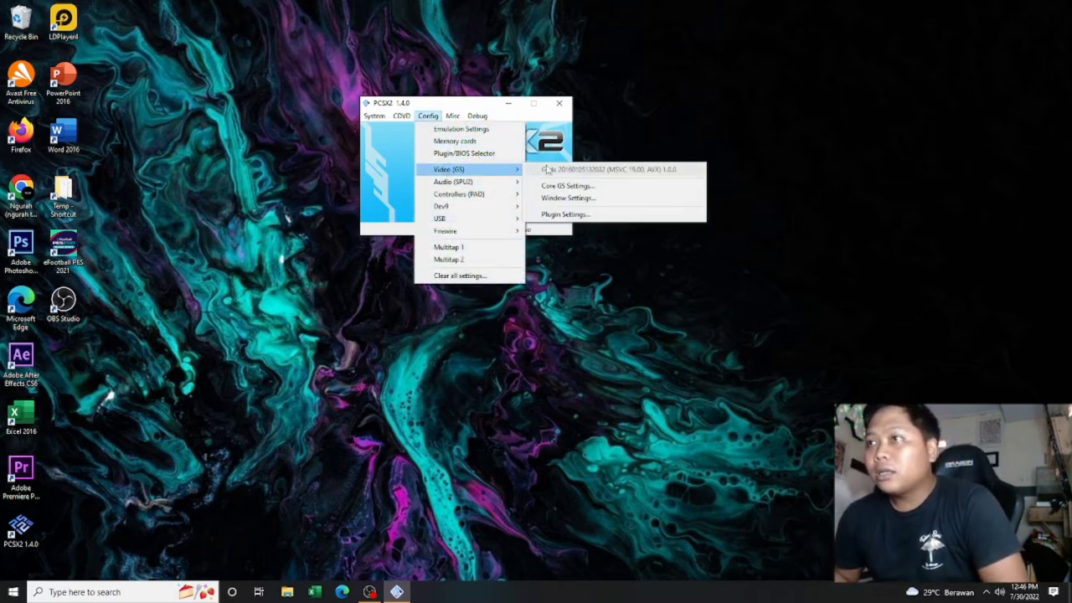
left_click(567, 198)
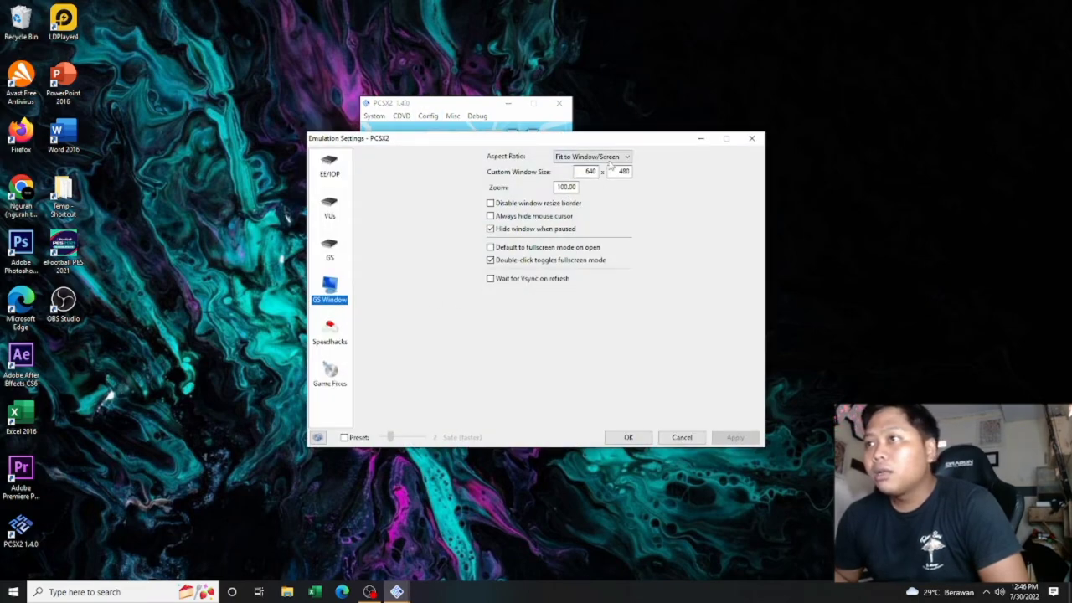
left_click(614, 158)
left_click(786, 194)
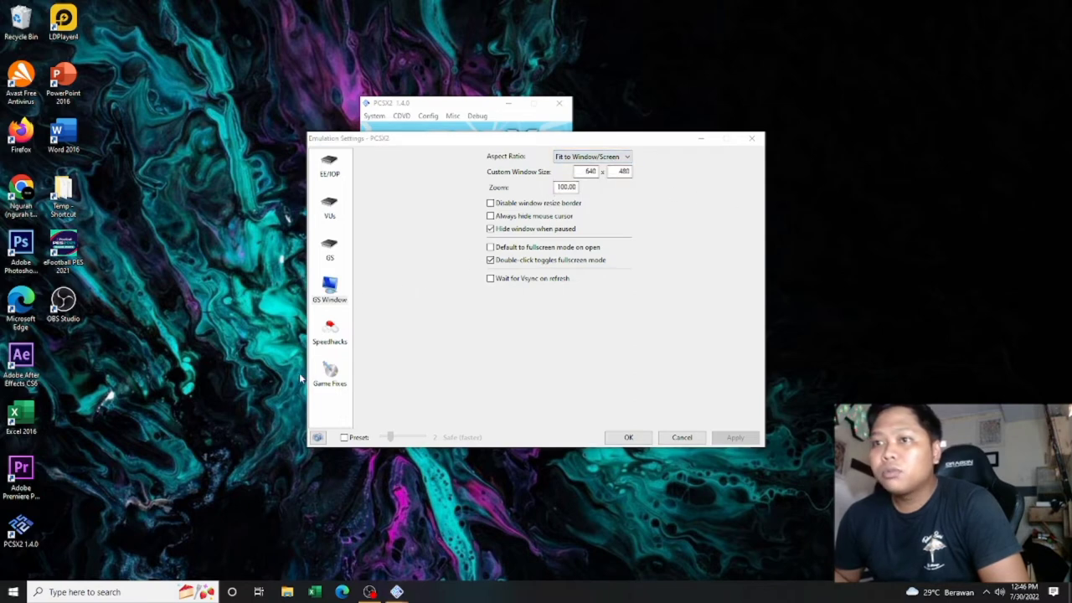
Step: Enable the MTVU (Multi-Threaded microVU1) and fast CDVD speedhacks, apply them and close the emulation settings
left_click(329, 330)
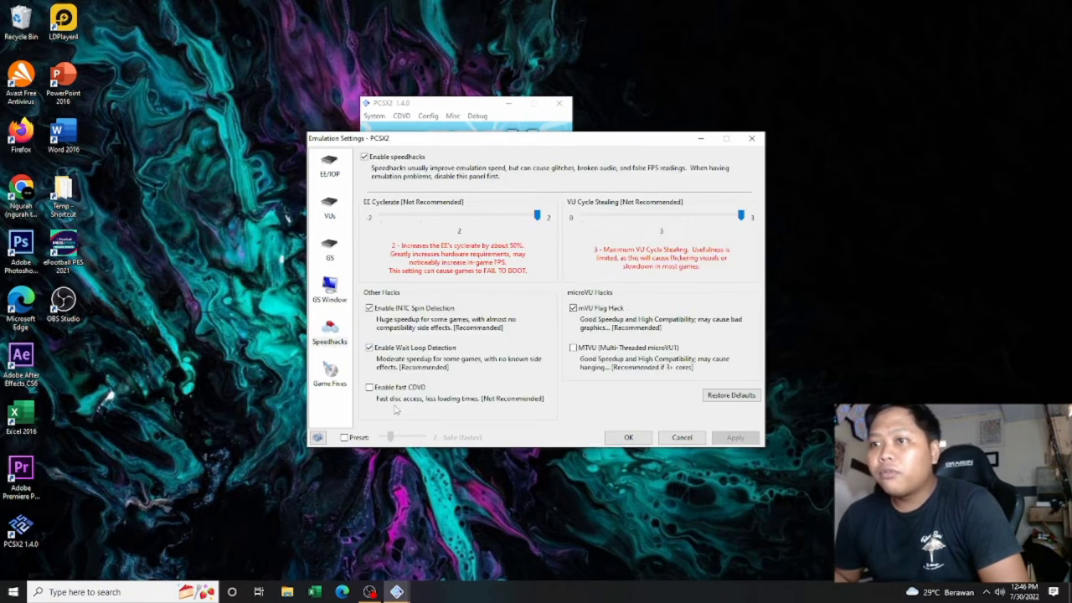
left_click(573, 348)
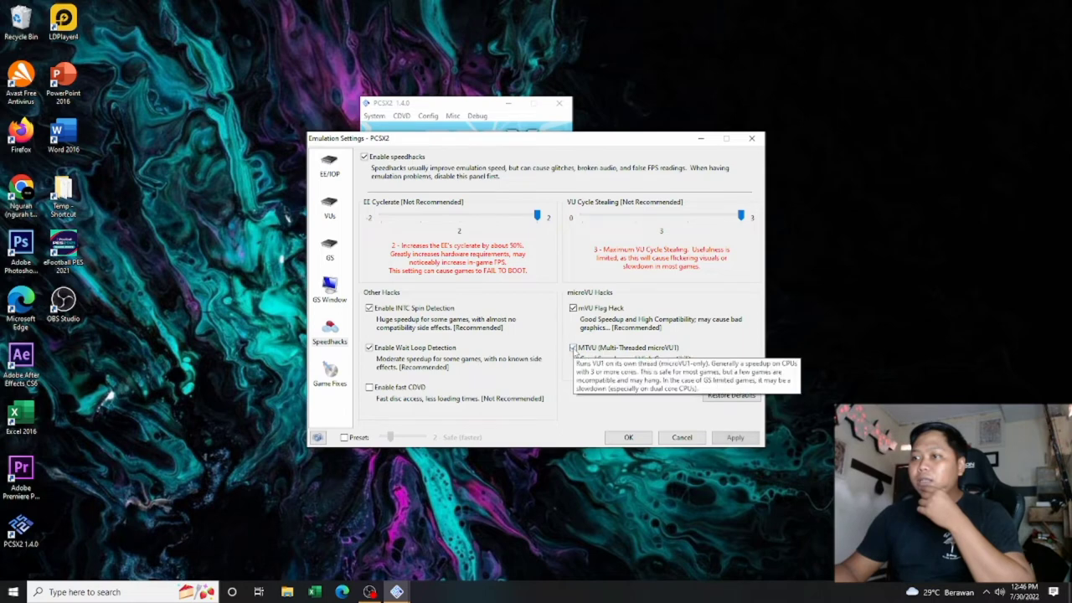
left_click(371, 389)
left_click(737, 438)
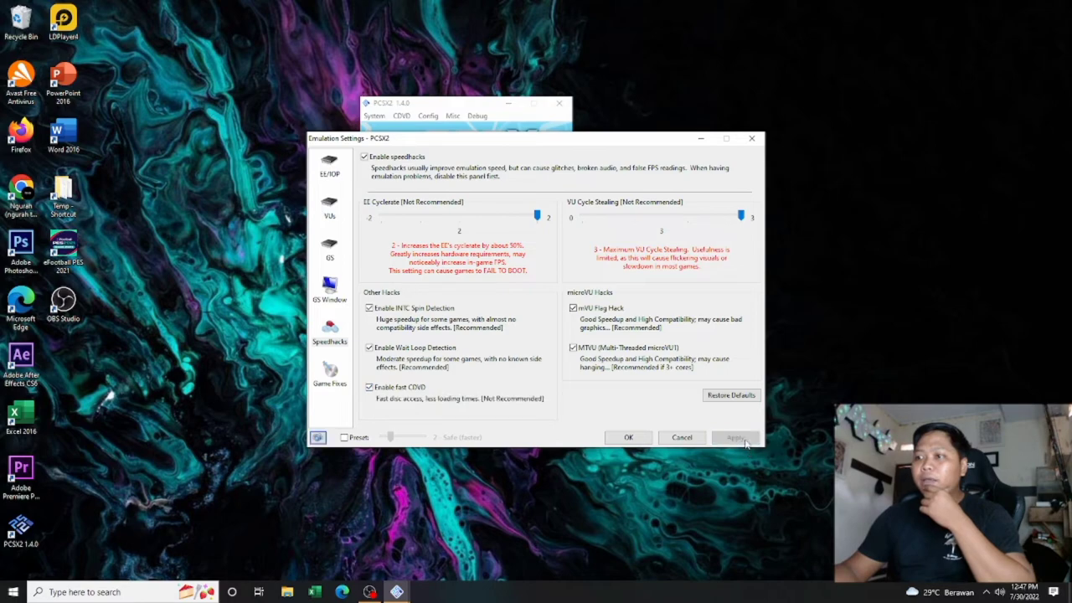
left_click(630, 438)
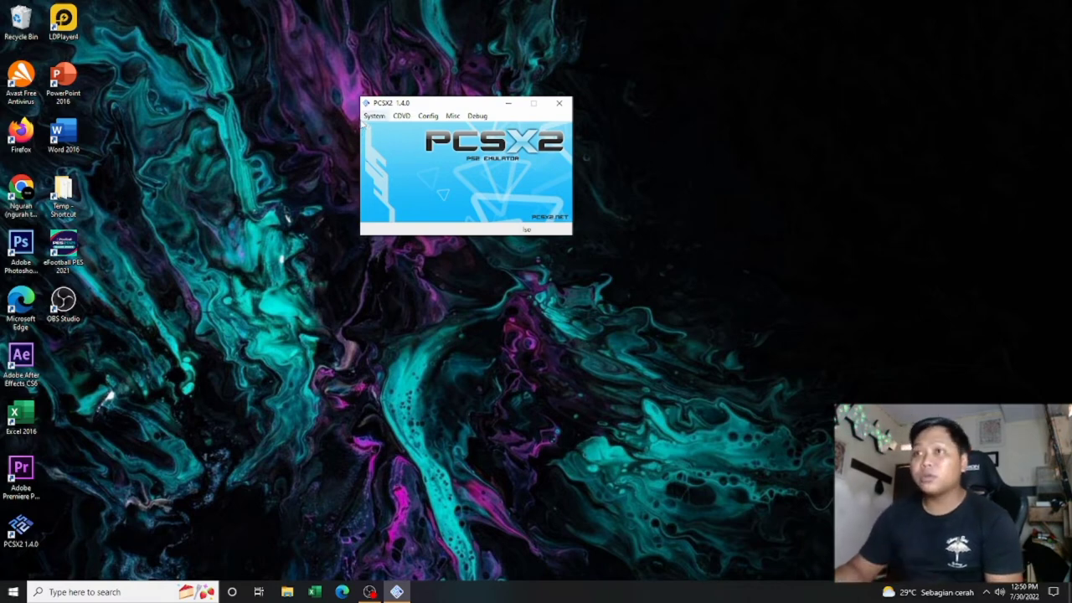
left_click(369, 117)
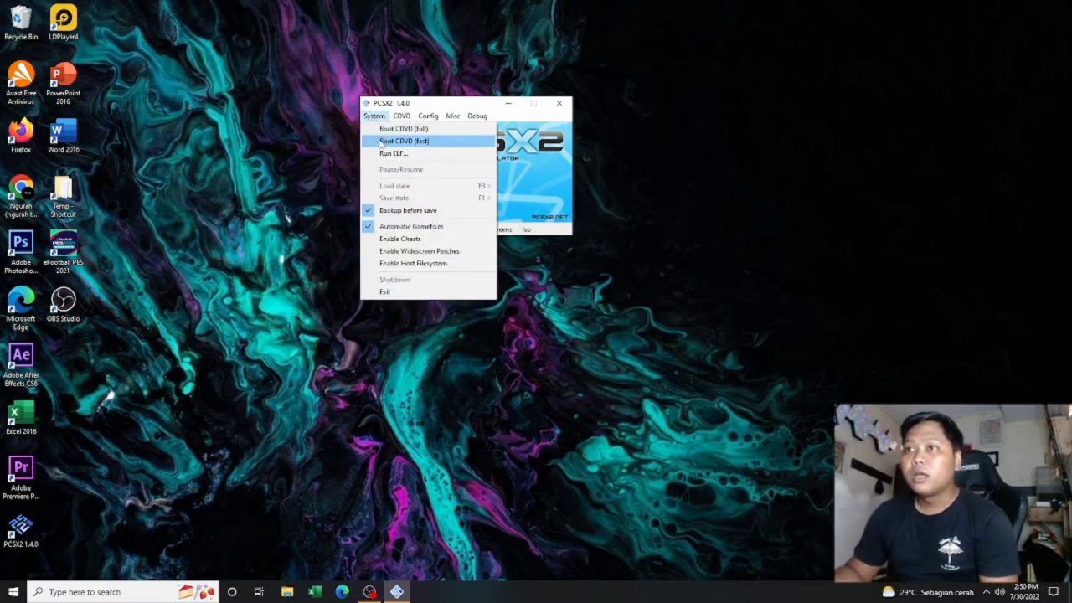
mouse_move(392, 117)
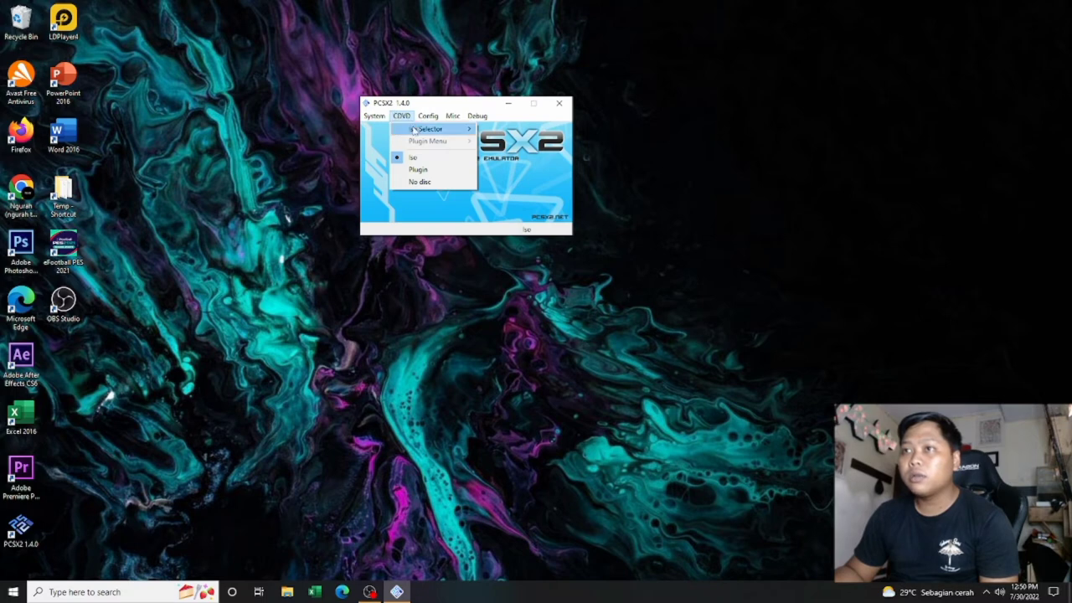
mouse_move(444, 130)
left_click(513, 146)
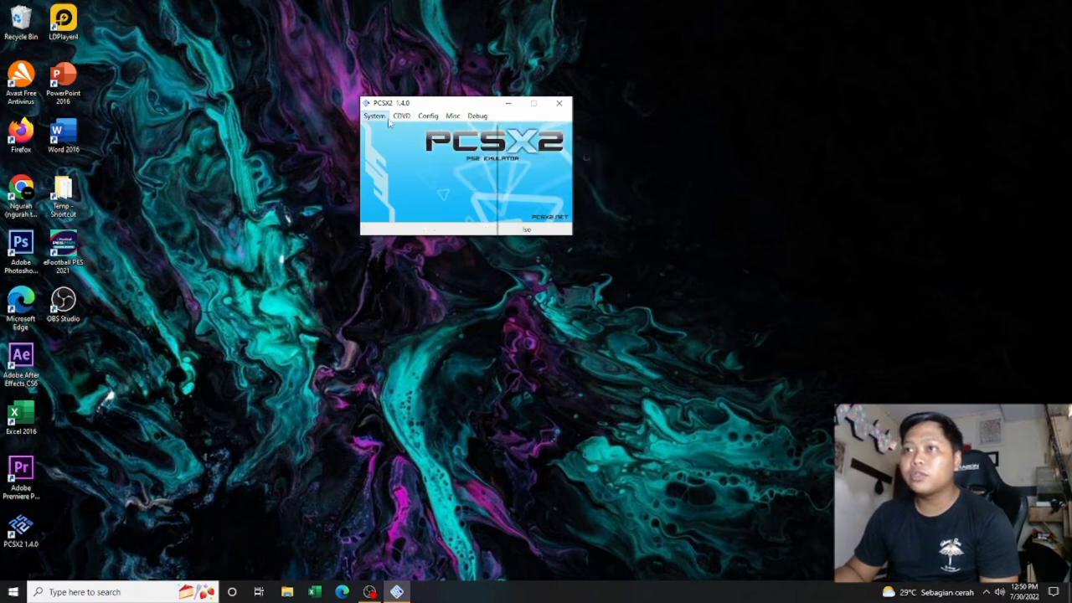
Step: Fast-boot the God of War II disc image from the game ps 2 folder and switch the game to fullscreen
left_click(374, 116)
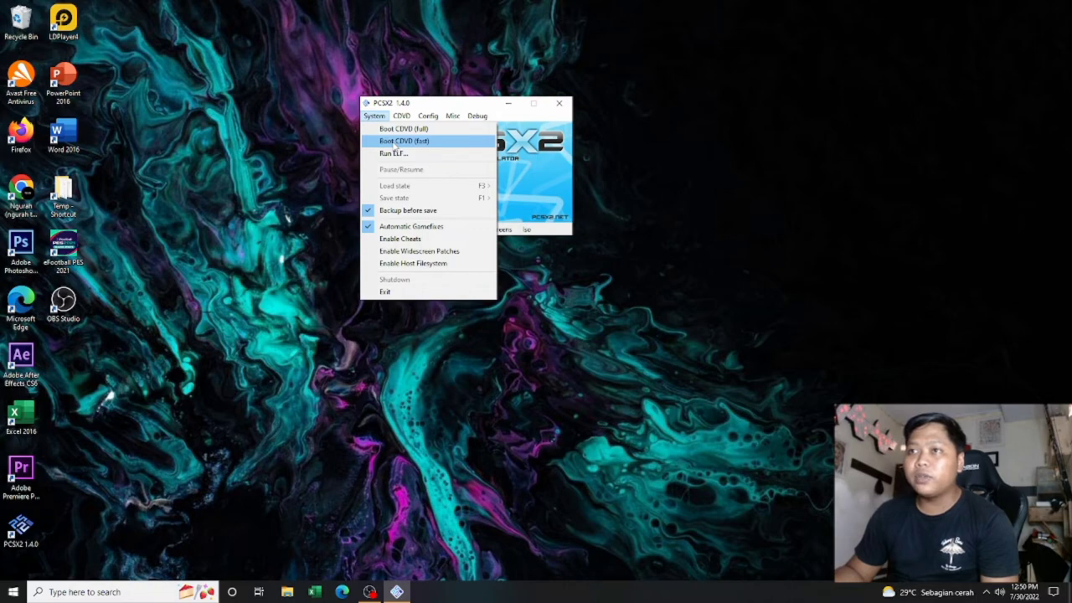
left_click(394, 140)
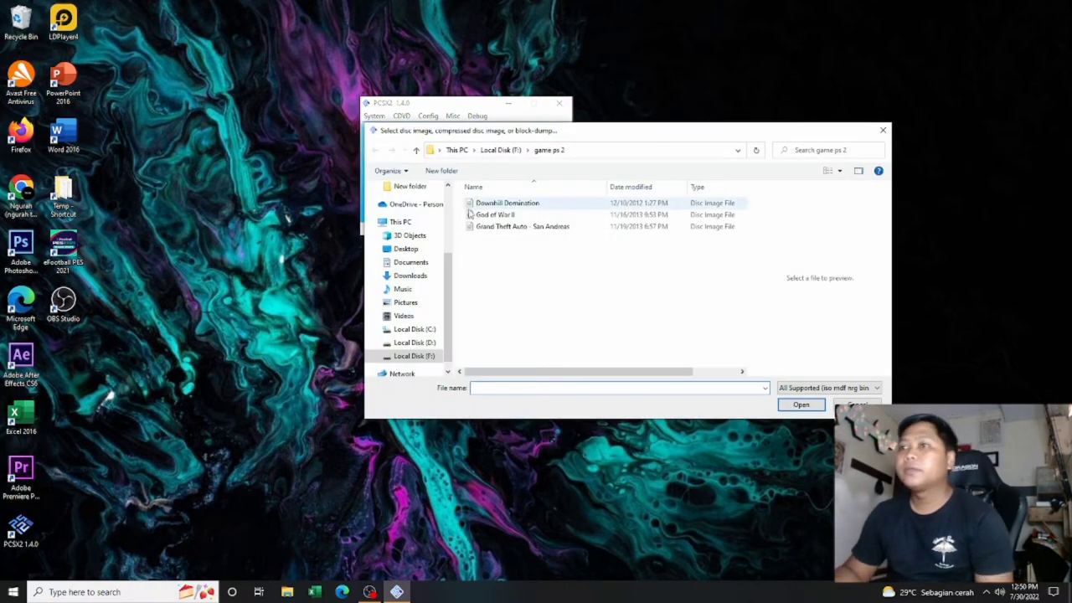
left_click(513, 217)
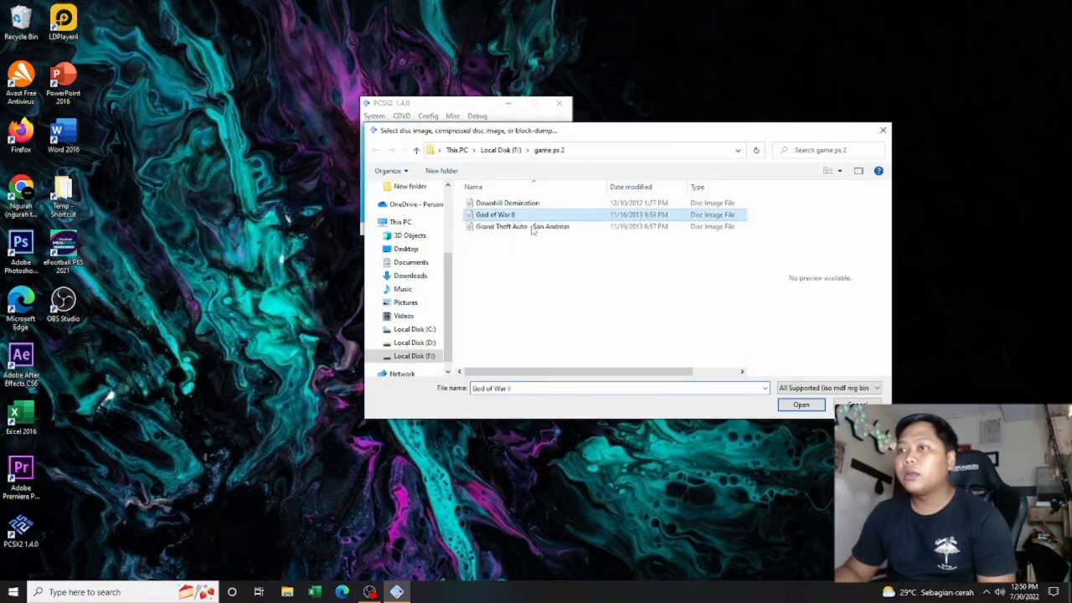
left_click(810, 402)
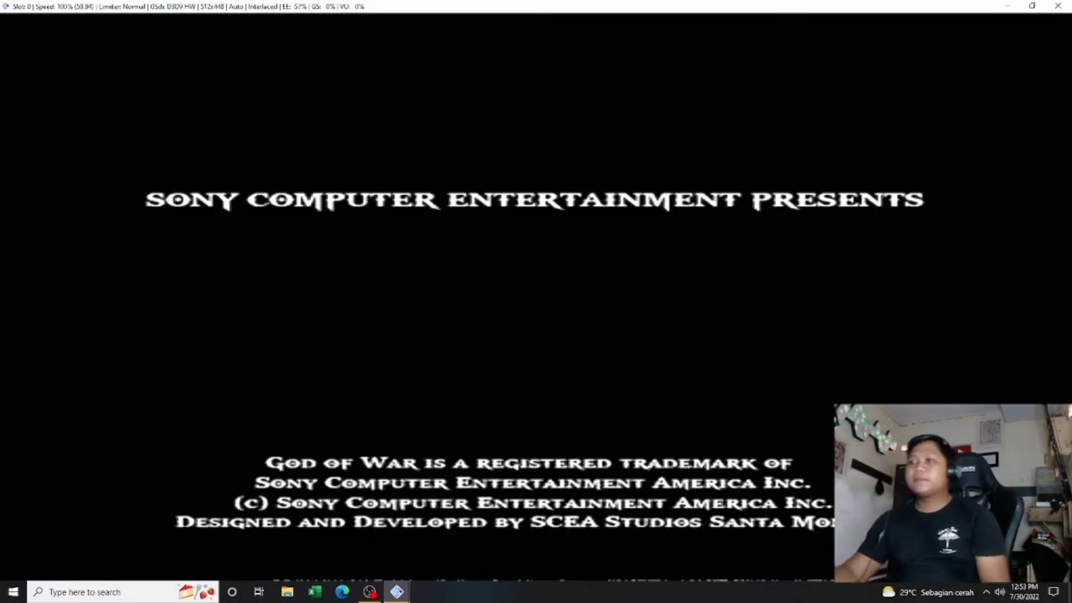
double_click(759, 306)
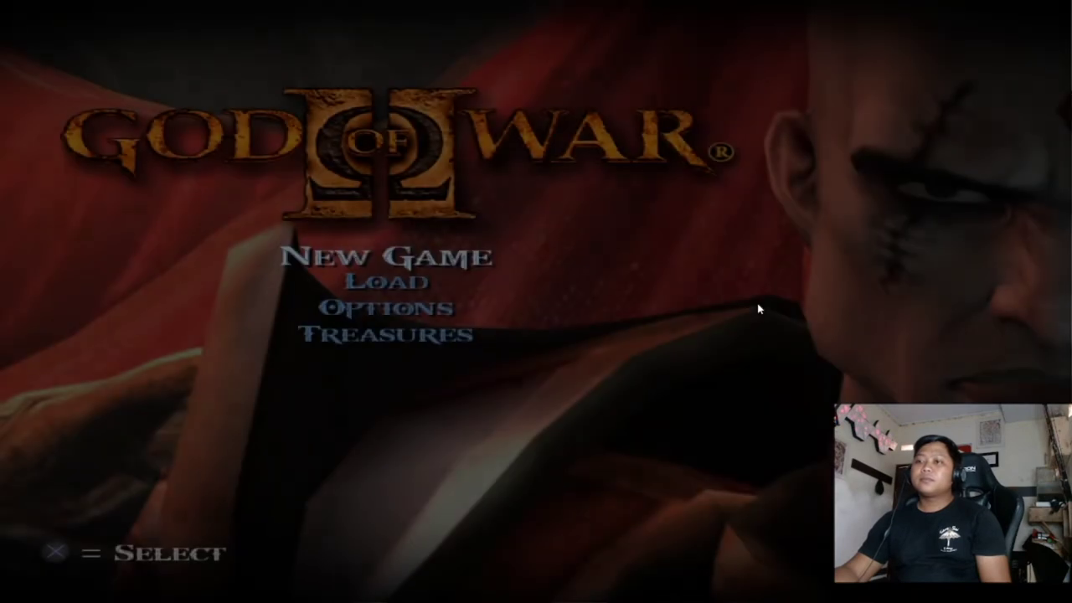
key("Down")
key("Up")
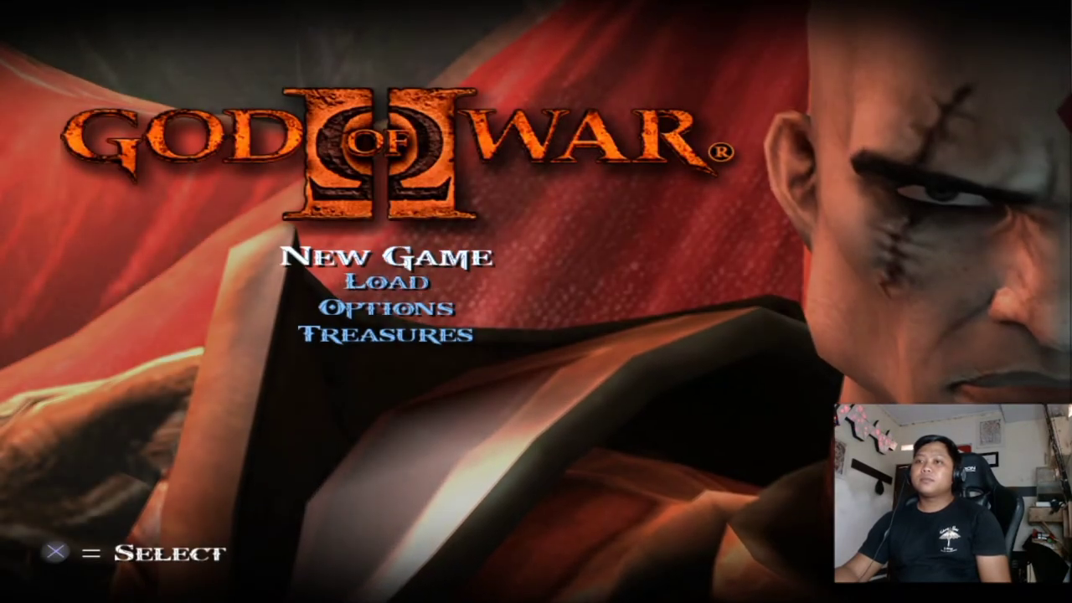
key("Down")
key("Down")
key("Down")
key("Up")
key("Up")
key("Up")
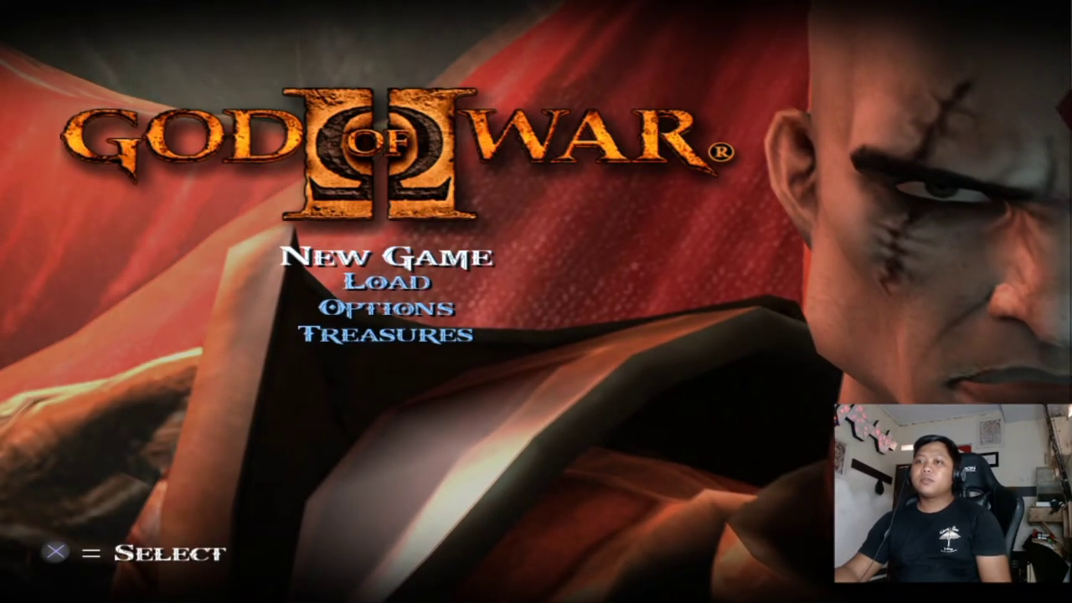
key("Up")
key("Up")
key("Up")
key("Down")
key("Down")
key("Down")
key("Up")
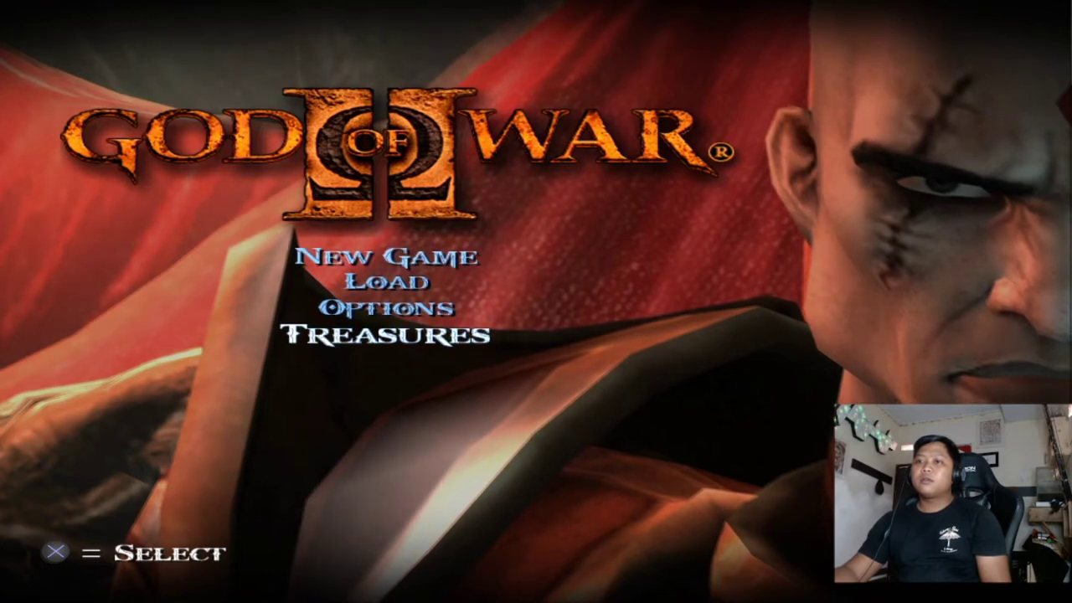
Step: Choose Load on the God of War II title screen and open the saved games in Memory Card Slot 1
key("Up")
key("Up")
key("Up")
key("Down")
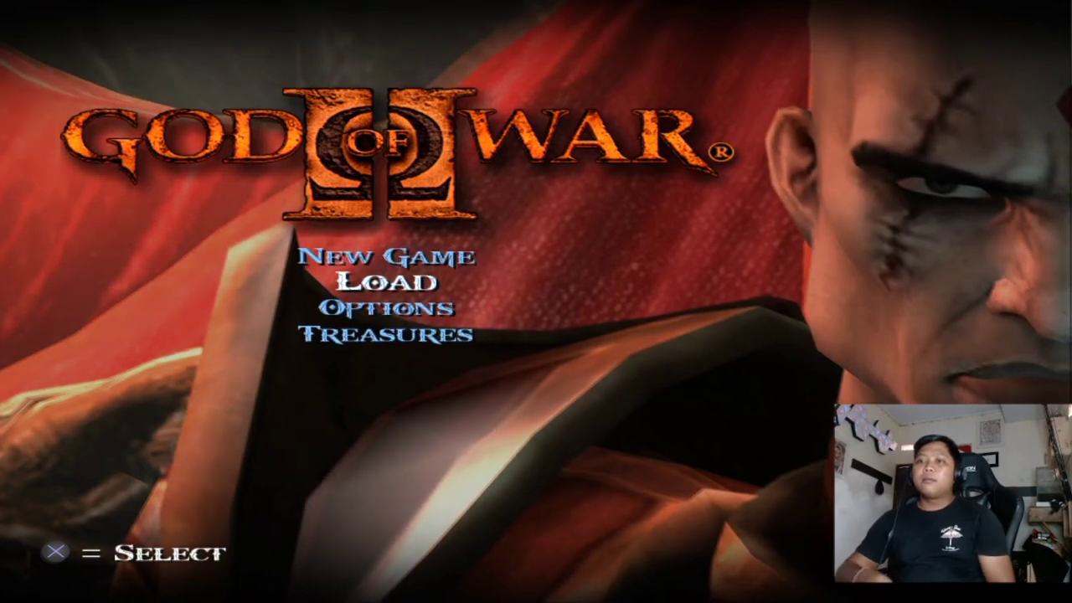
key("Return")
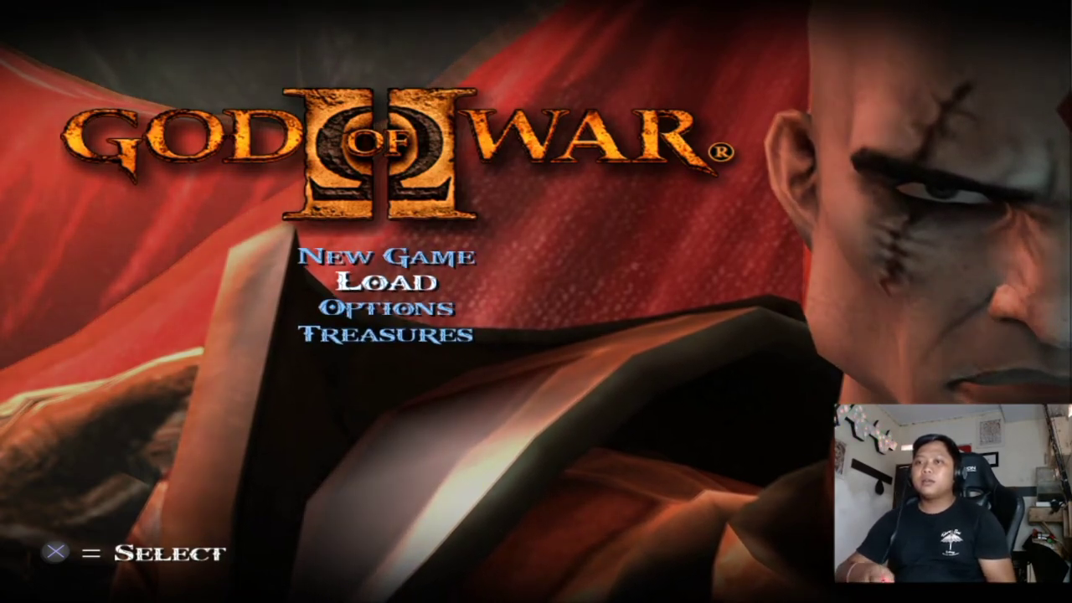
key("Return")
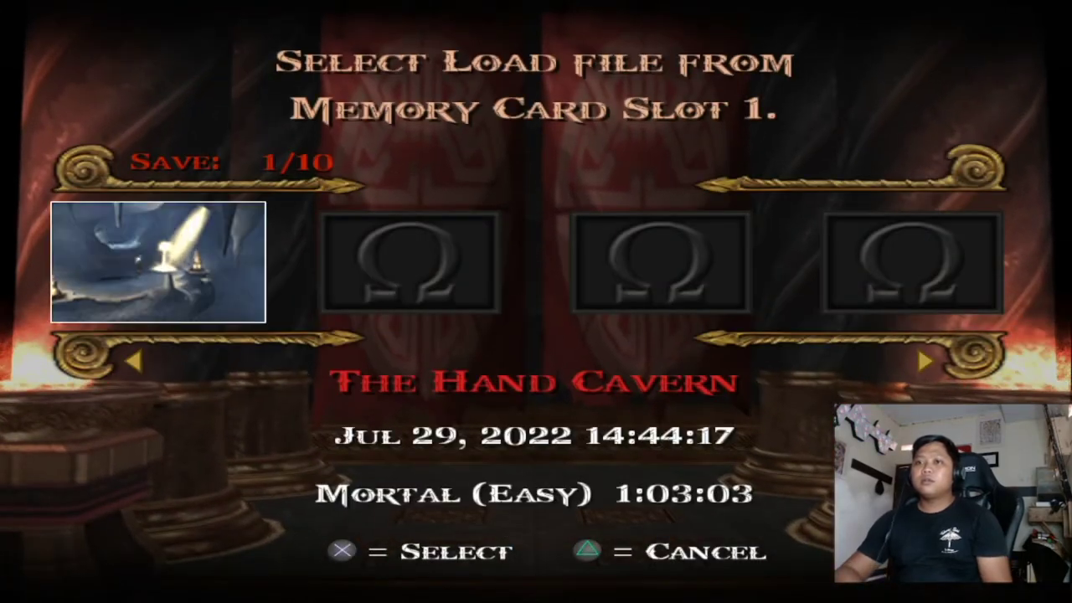
Step: Load The Hand Cavern save from Memory Card Slot 1 to test the gameplay, and leave the running game
key("Return")
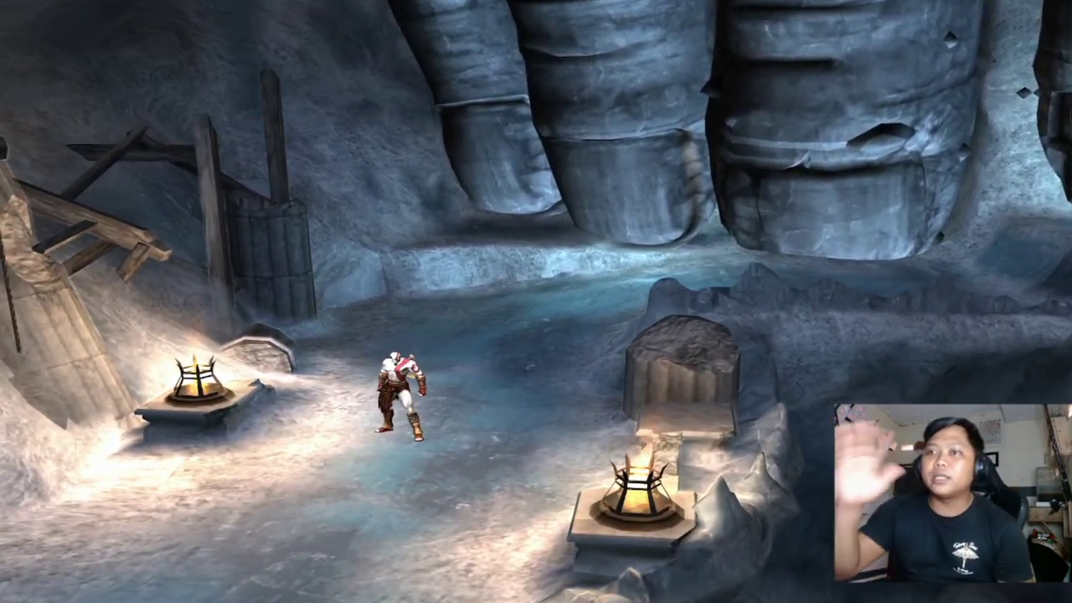
key("Escape")
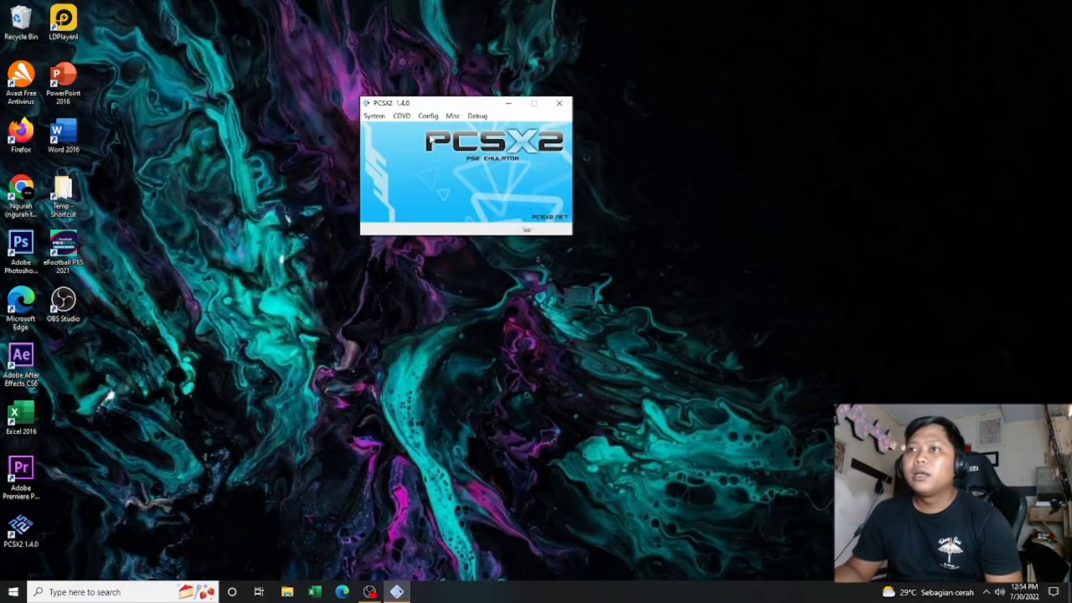
Step: Open the core GS settings, review the speedhacks and close the emulation settings
left_click(430, 117)
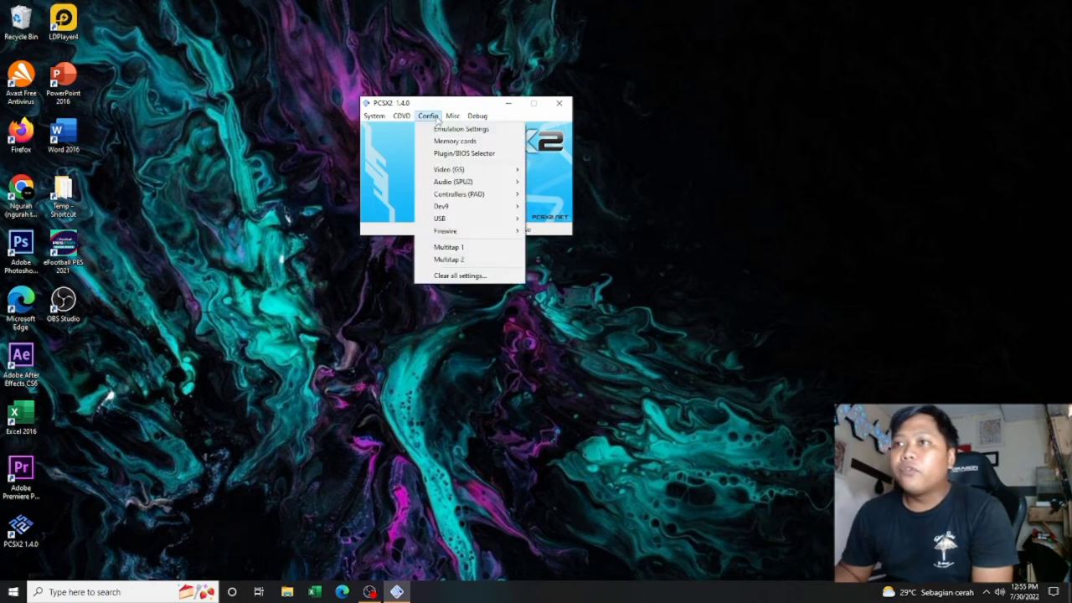
mouse_move(460, 170)
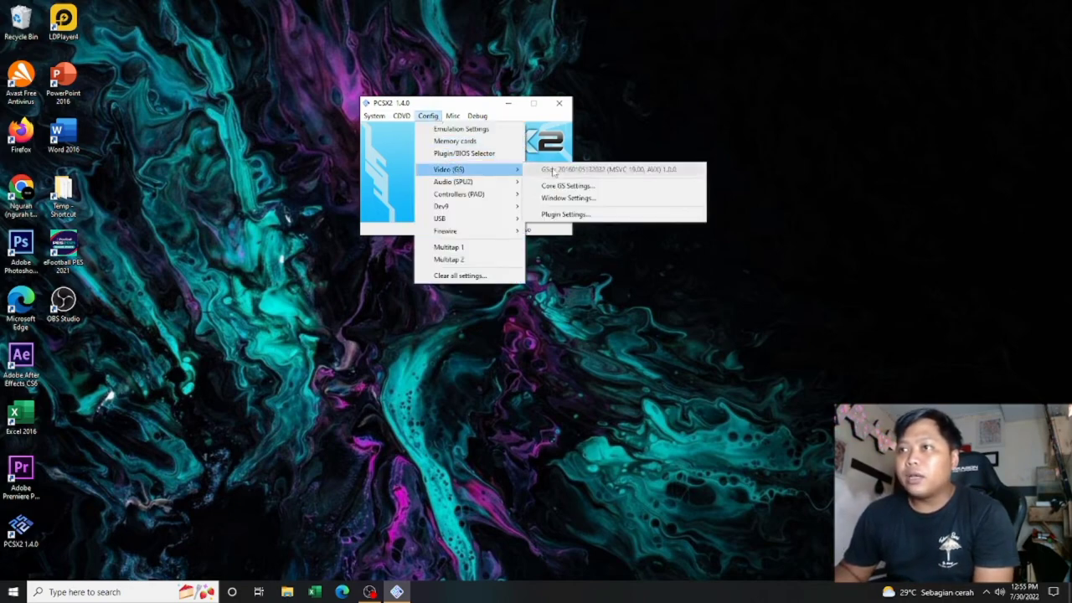
left_click(570, 186)
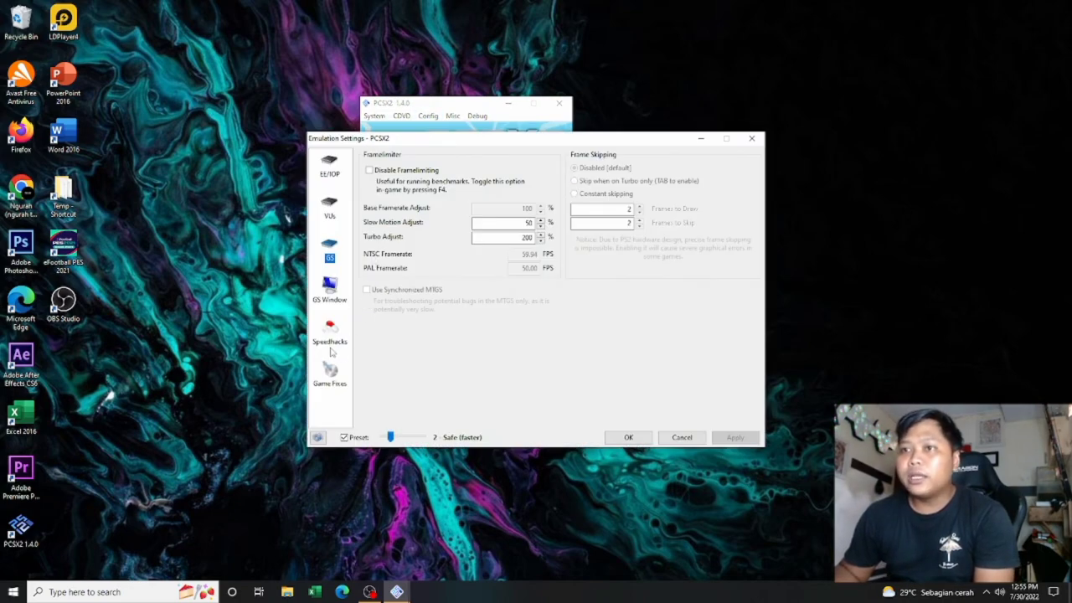
left_click(328, 331)
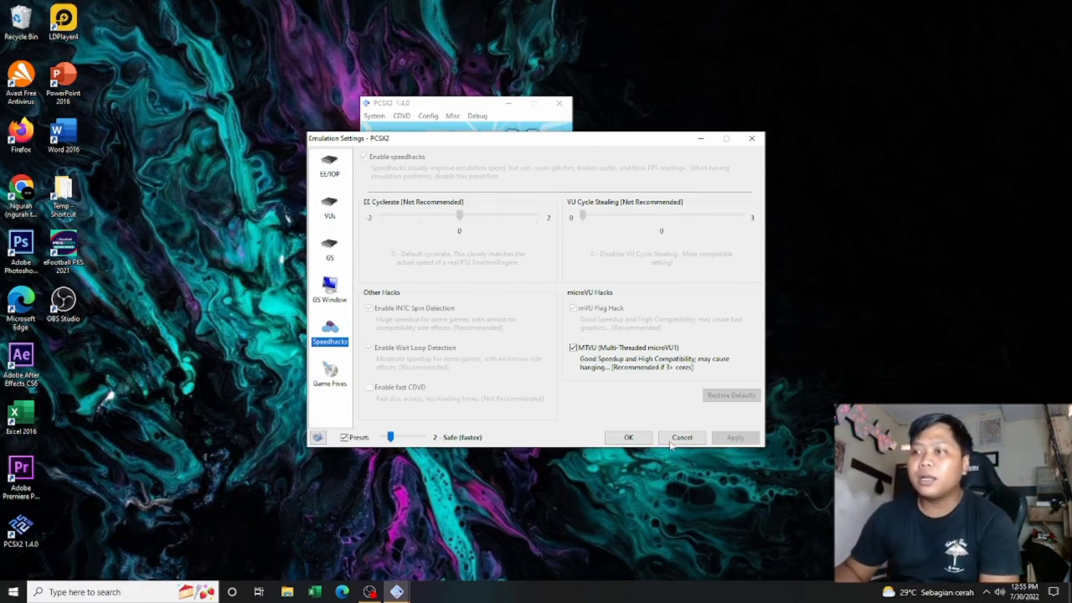
left_click(627, 438)
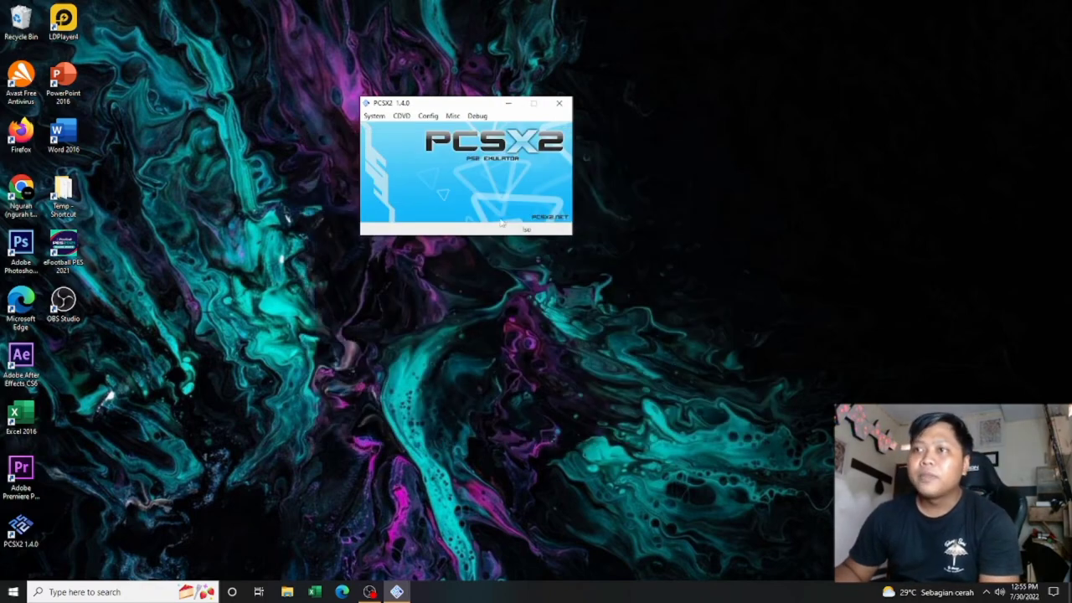
Step: Open the GSdx plugin settings and examine the available adapter and internal resolution choices
left_click(428, 116)
mouse_move(461, 173)
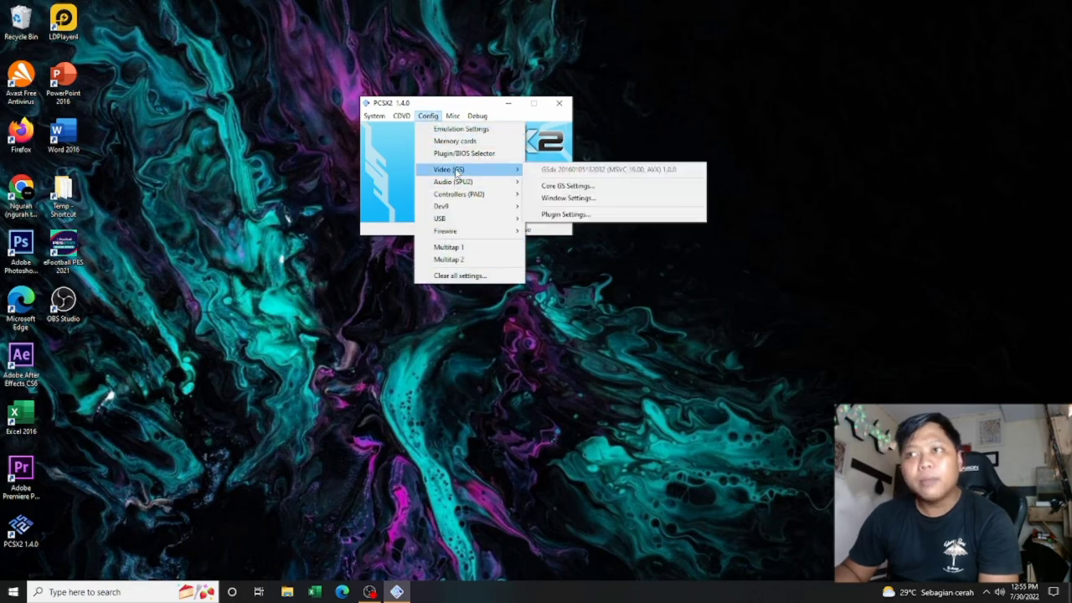
left_click(597, 215)
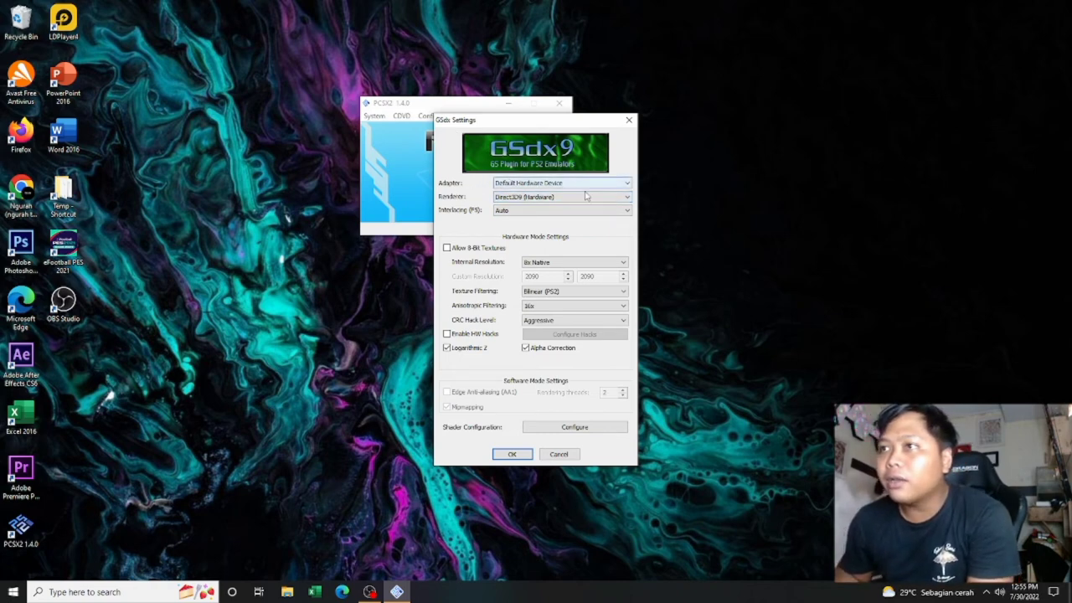
left_click(614, 184)
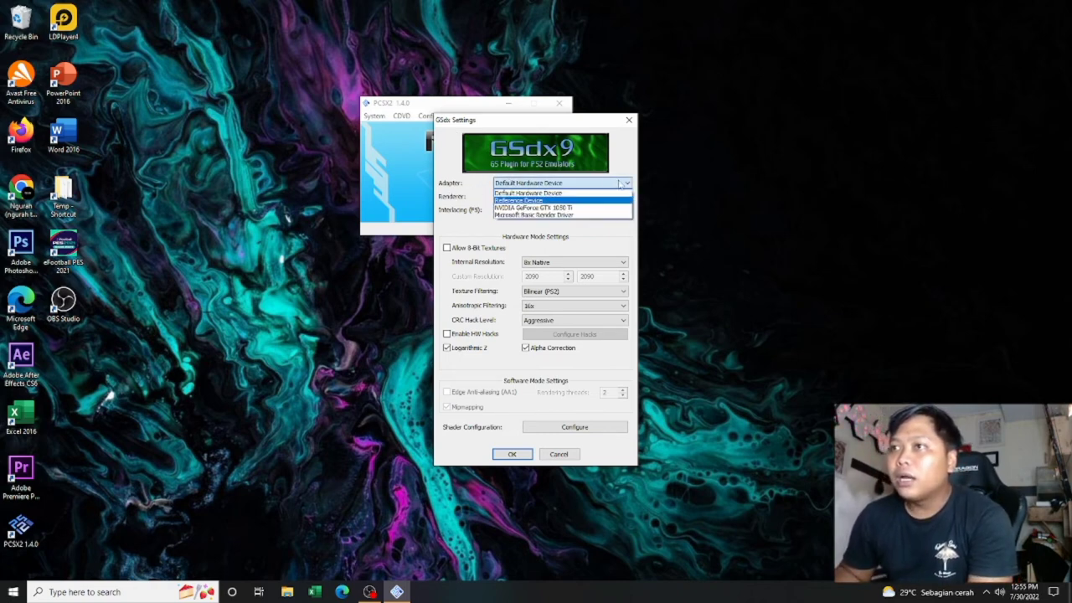
left_click(720, 206)
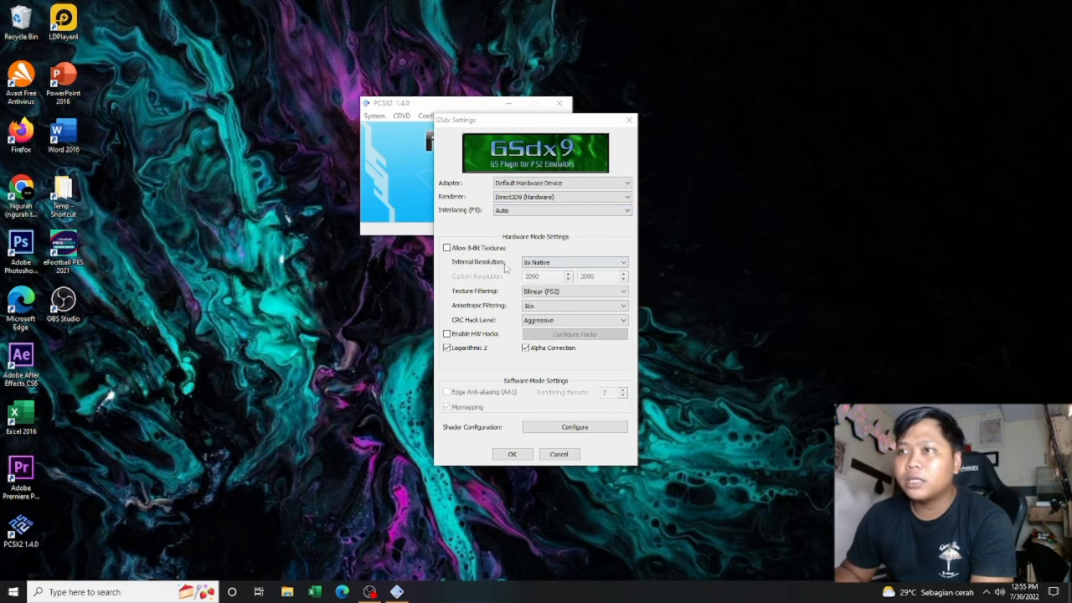
left_click(565, 265)
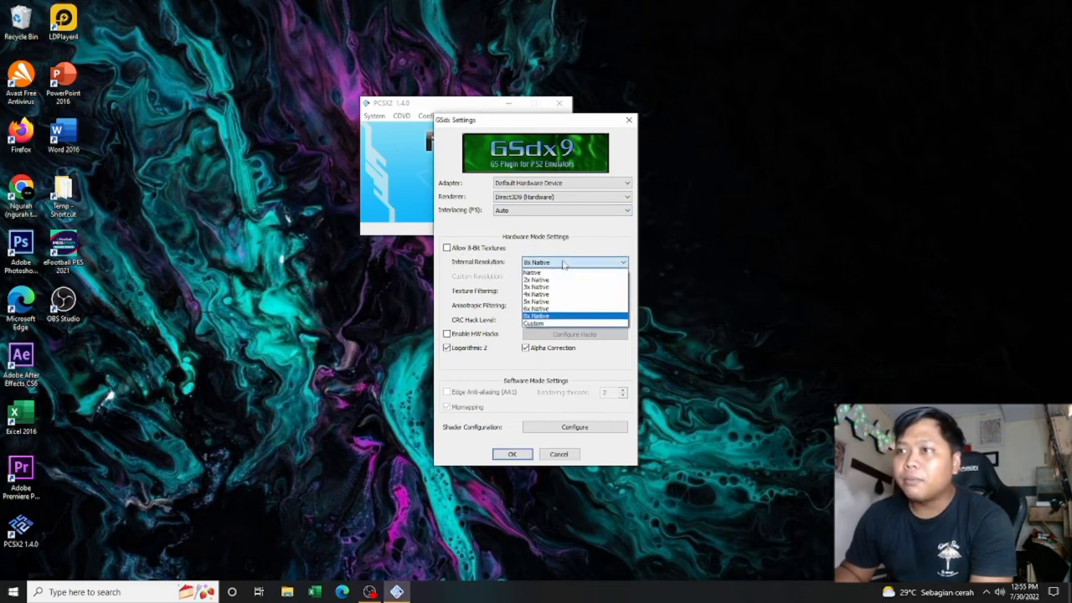
left_click(704, 264)
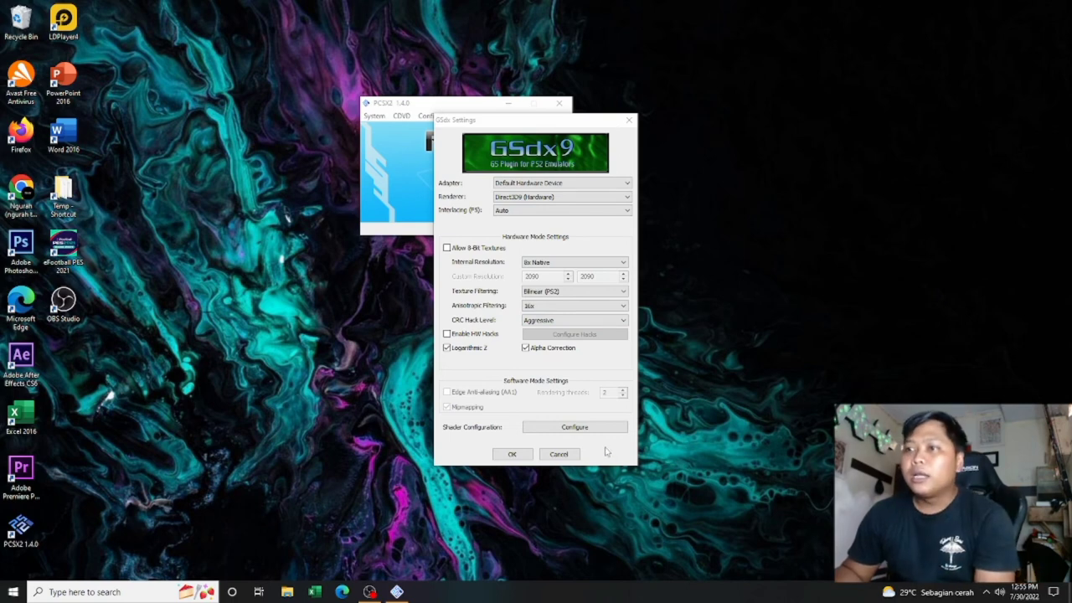
Step: Review the GSdx shader configuration, close both settings dialogs without saving and exit the emulator
left_click(575, 428)
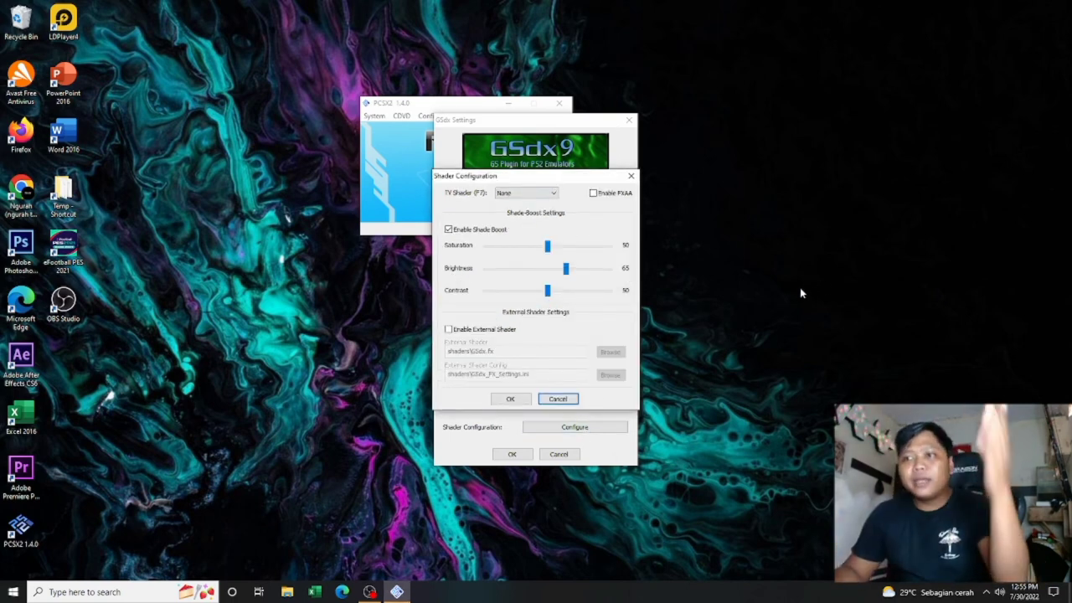
left_click(630, 176)
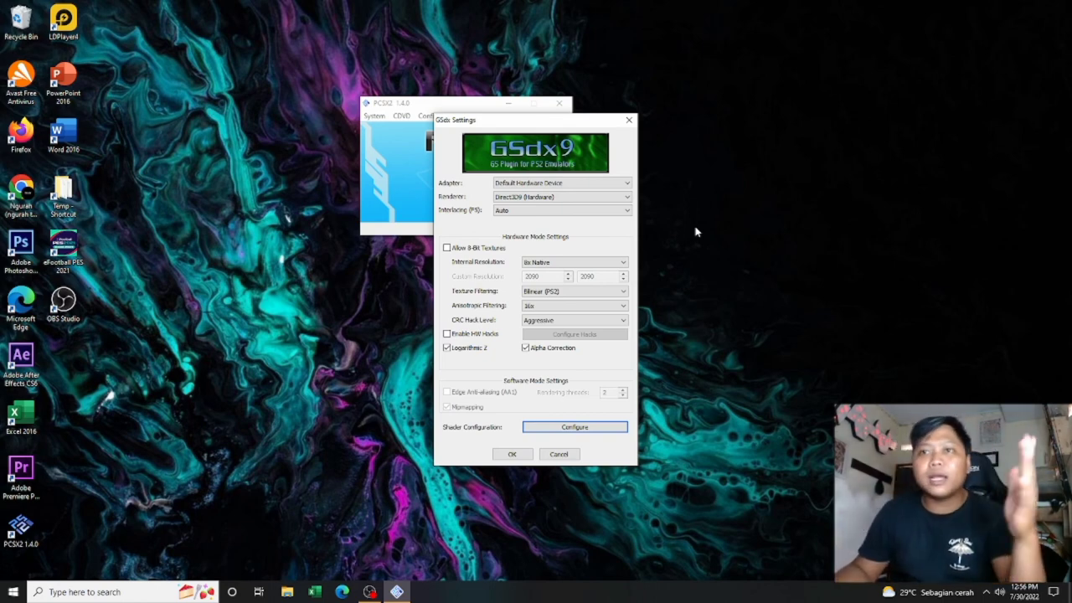
left_click(629, 120)
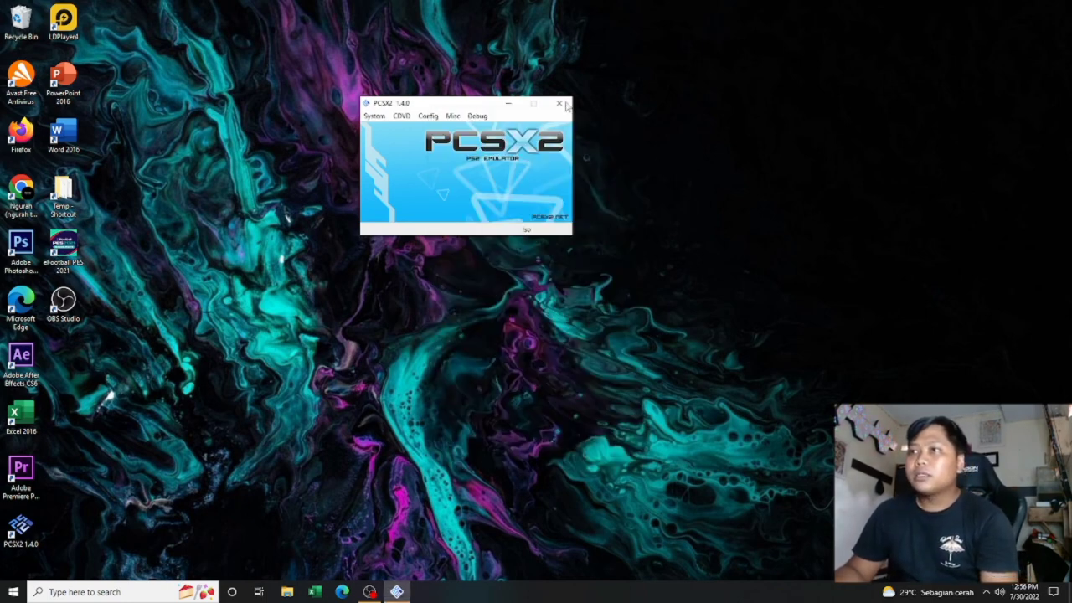
left_click(560, 102)
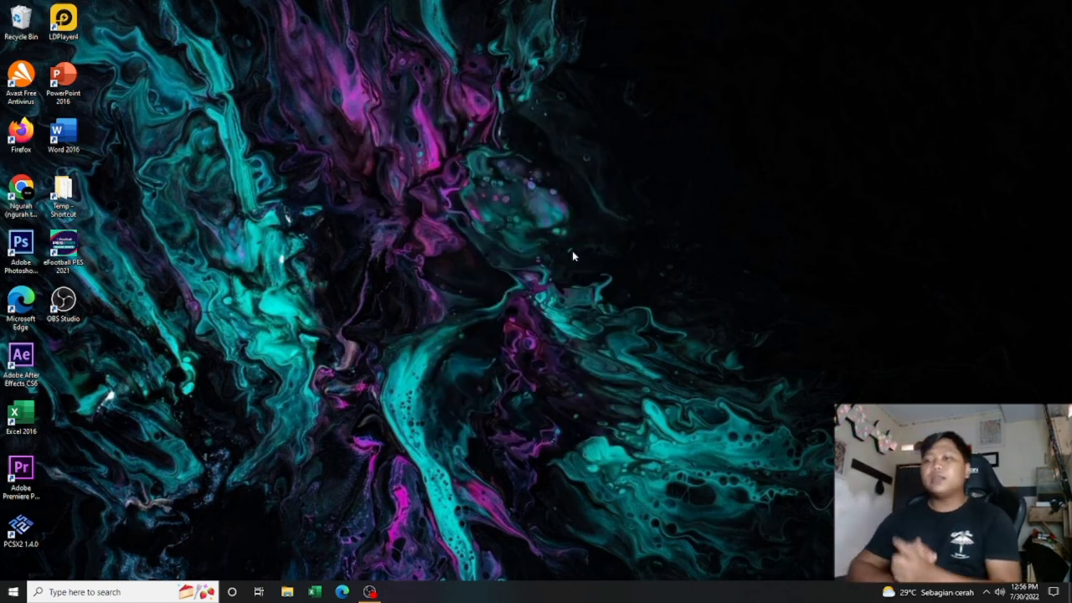